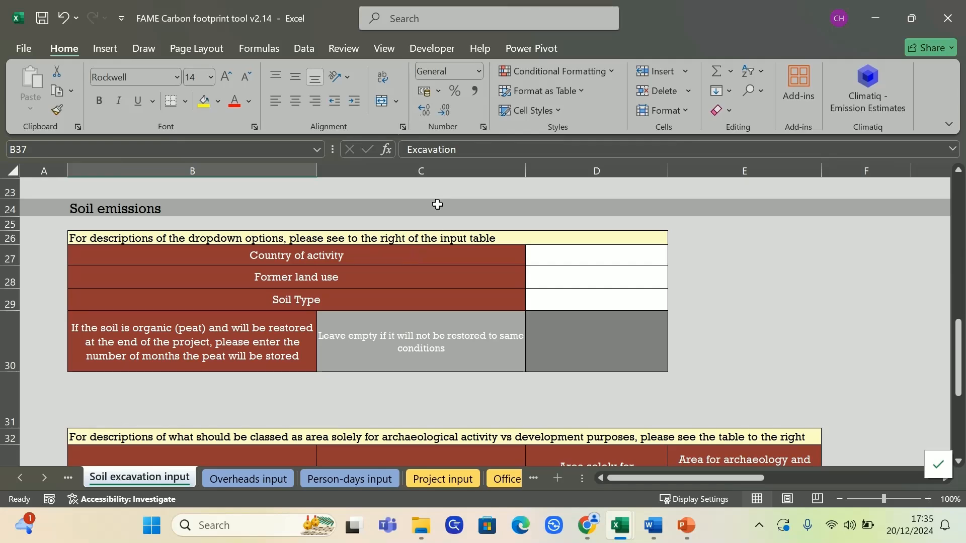
Step: Check the allowed Unit values for the first Excavation row without choosing one
{"action": "scroll", "coordinate": [316, 323], "scroll_direction": "down", "scroll_amount": 4}
{"action": "scroll", "coordinate": [317, 325], "scroll_direction": "up", "scroll_amount": 1}
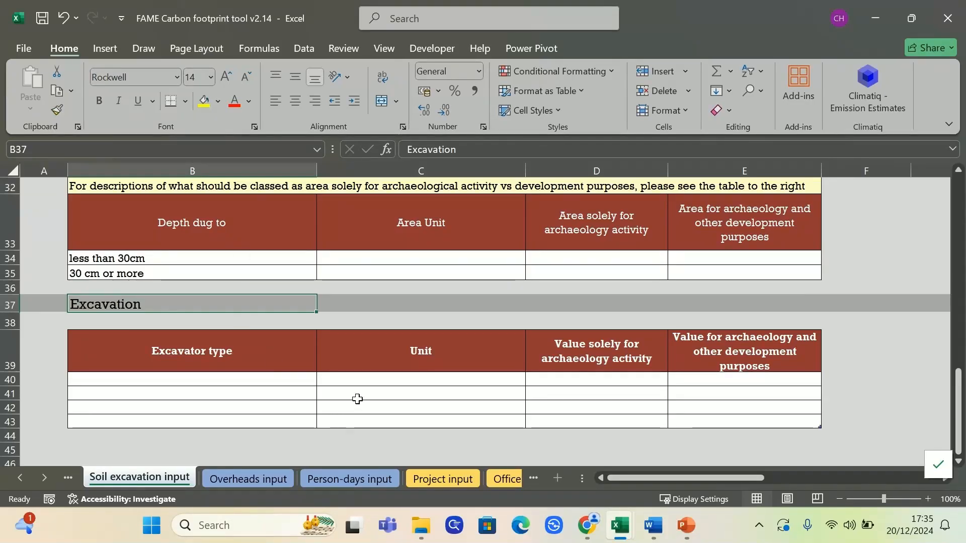
{"action": "left_click", "coordinate": [372, 383]}
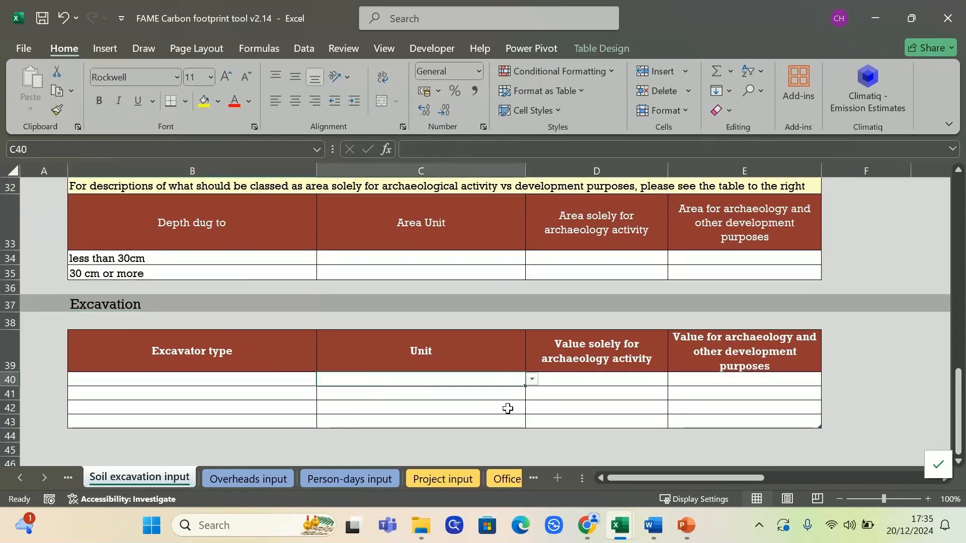
{"action": "left_click", "coordinate": [533, 382]}
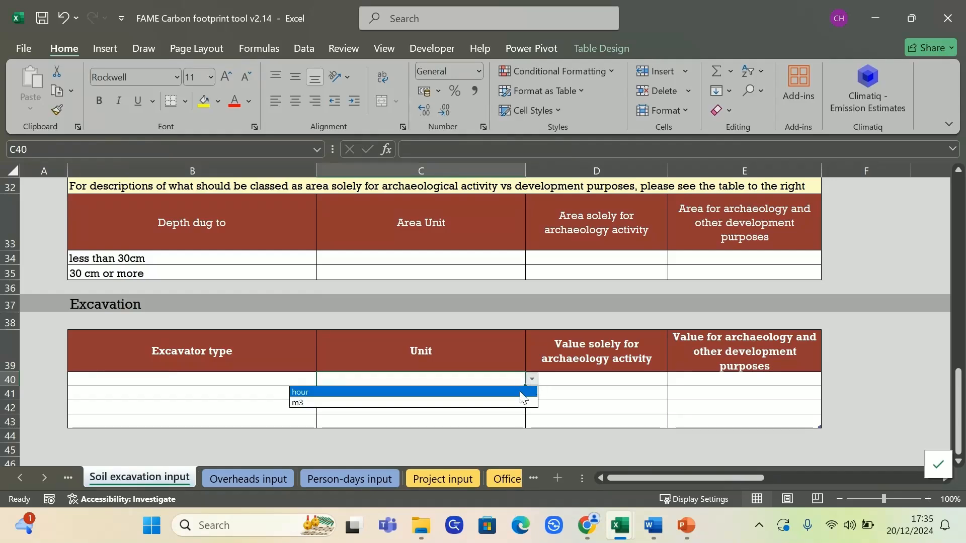
{"action": "left_click", "coordinate": [535, 433]}
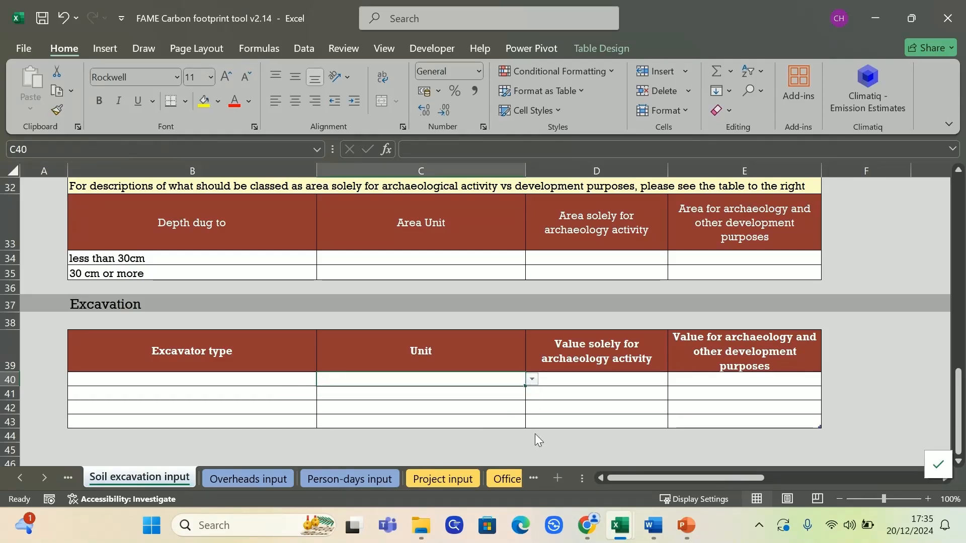
{"action": "left_click", "coordinate": [872, 421]}
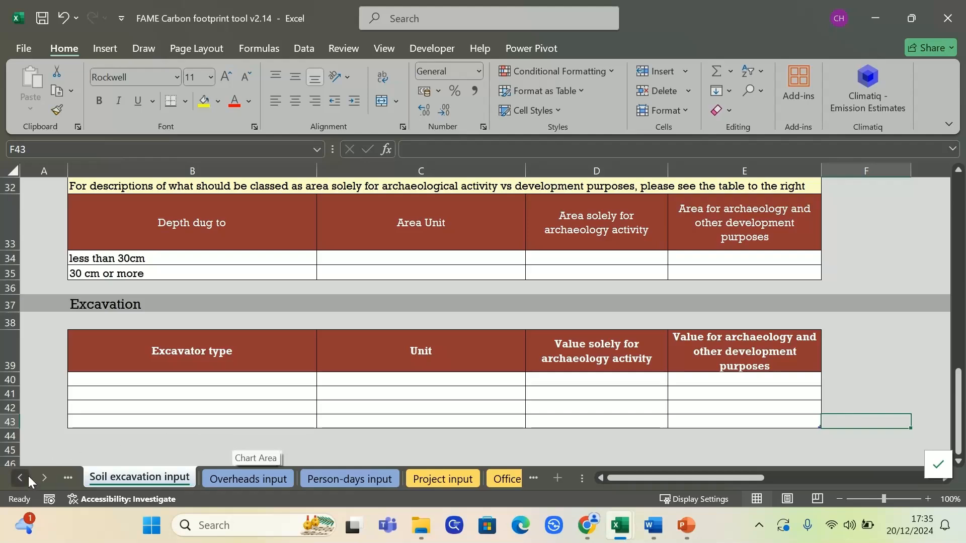
Step: On BoQ core input, try £ as the diesel unit in E31, then restore litres
{"action": "left_click", "coordinate": [14, 477]}
{"action": "left_click", "coordinate": [14, 477]}
{"action": "left_click", "coordinate": [14, 477]}
{"action": "left_click", "coordinate": [14, 476]}
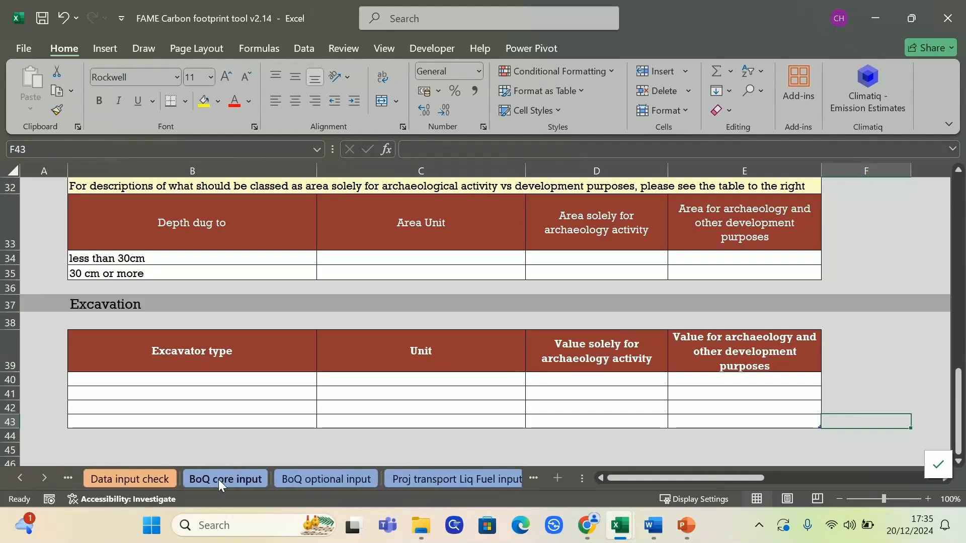
{"action": "left_click", "coordinate": [216, 479]}
{"action": "left_click_drag", "start_coordinate": [788, 481], "coordinate": [710, 477]}
{"action": "left_click_drag", "start_coordinate": [395, 303], "coordinate": [711, 291]}
{"action": "left_click", "coordinate": [711, 292]}
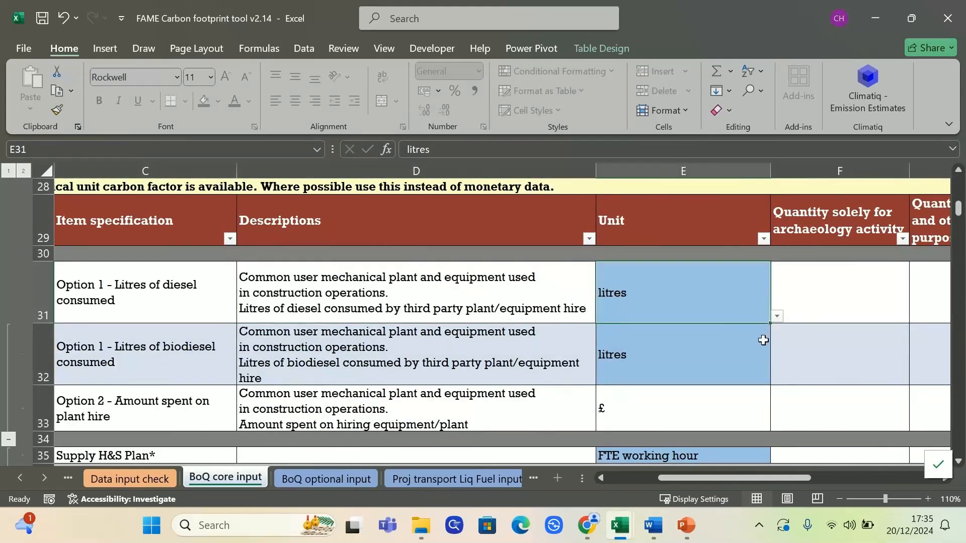
{"action": "left_click", "coordinate": [777, 316]}
{"action": "left_click", "coordinate": [714, 338]}
{"action": "left_click", "coordinate": [778, 317]}
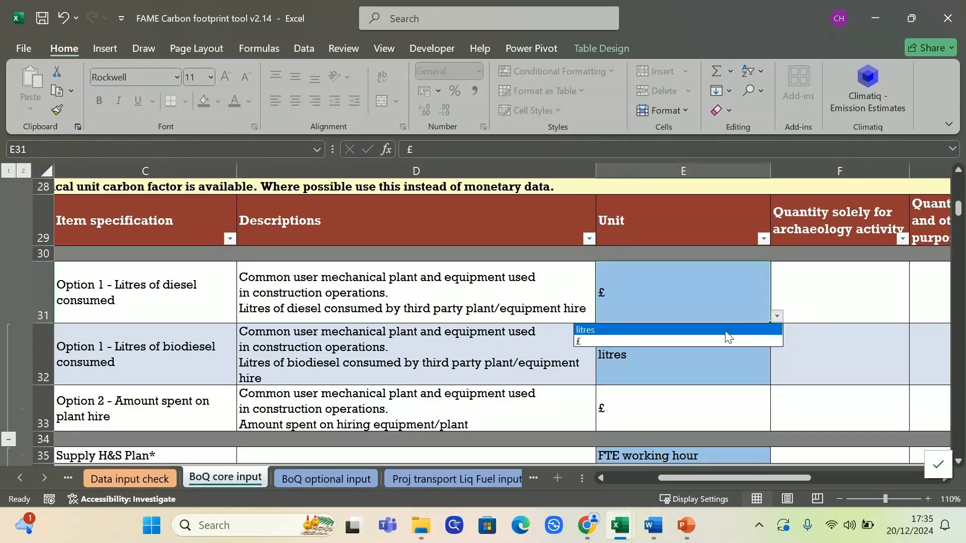
{"action": "left_click", "coordinate": [726, 331]}
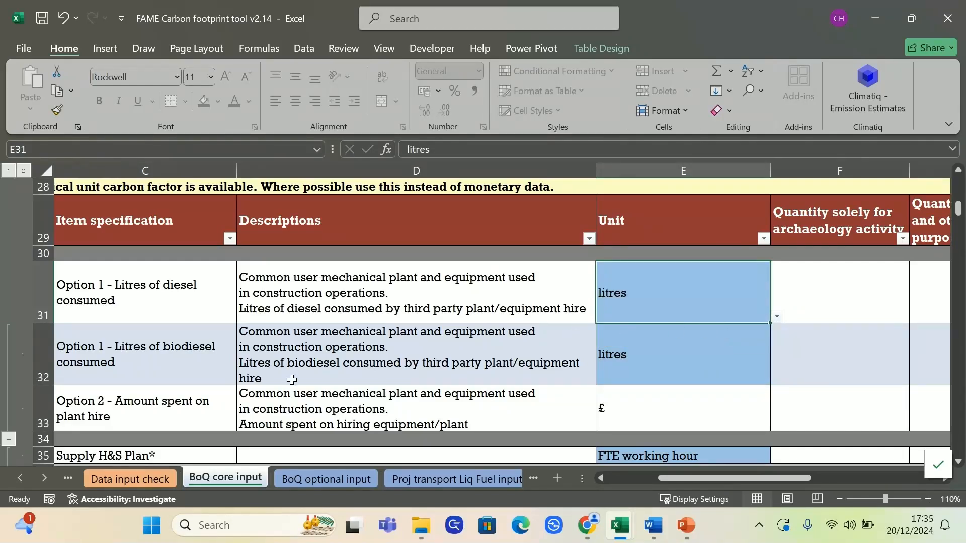
Step: Check plant hire quantity F33, then look over the Soil excavation sheet's Excavation area
{"action": "left_click", "coordinate": [48, 475]}
{"action": "left_click", "coordinate": [48, 474]}
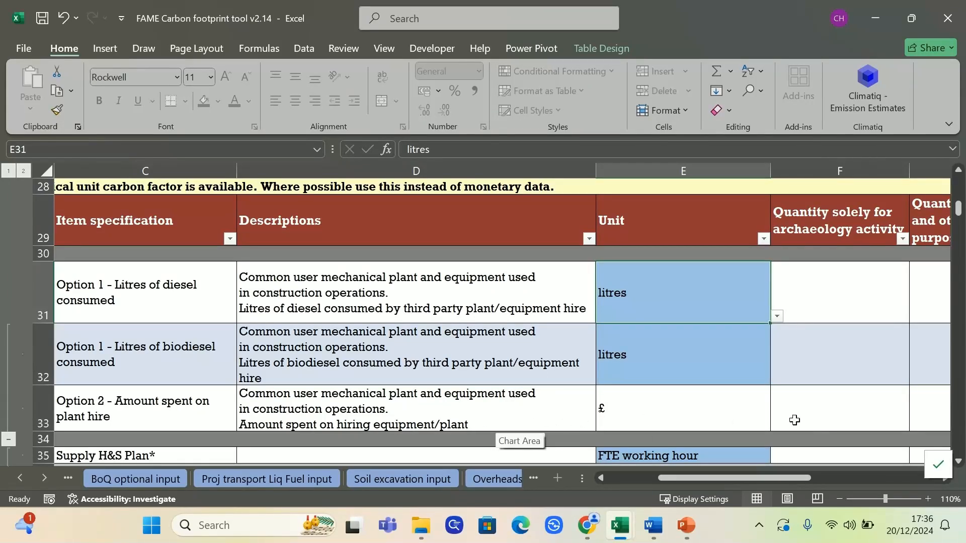
{"action": "left_click", "coordinate": [823, 418]}
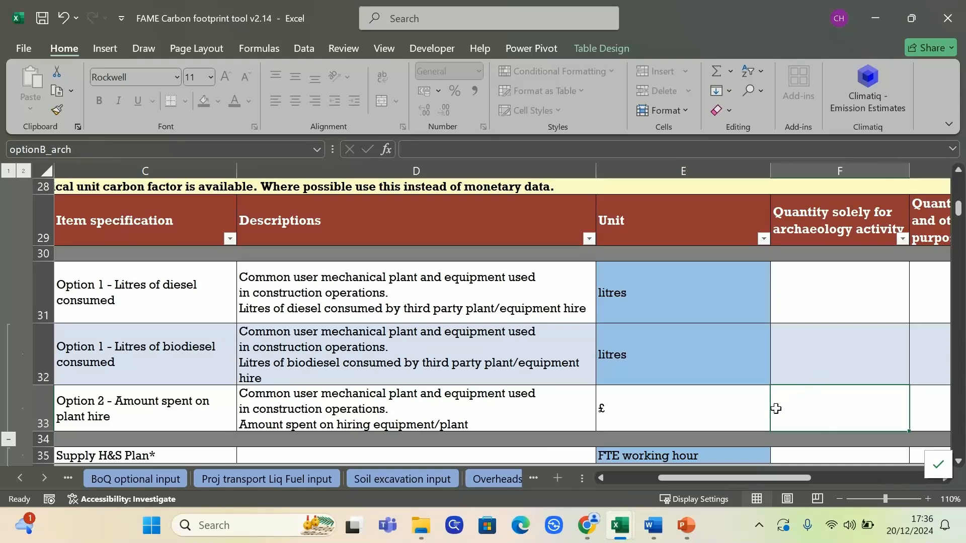
{"action": "left_click", "coordinate": [372, 479]}
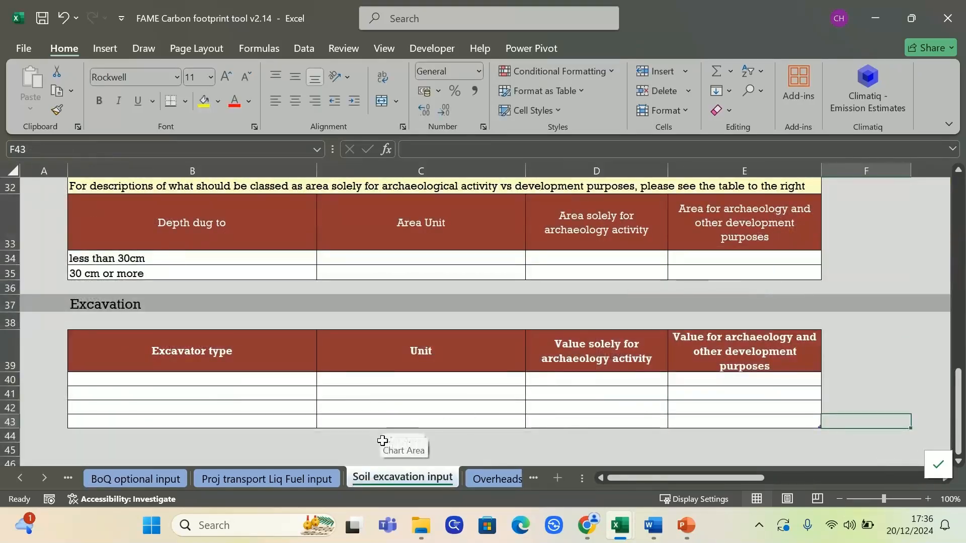
{"action": "left_click", "coordinate": [339, 440]}
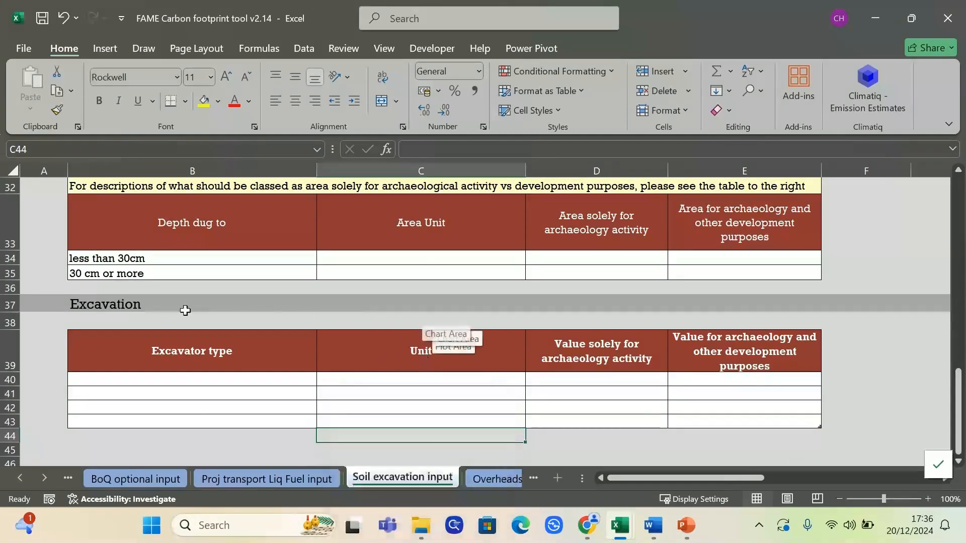
{"action": "left_click", "coordinate": [873, 353]}
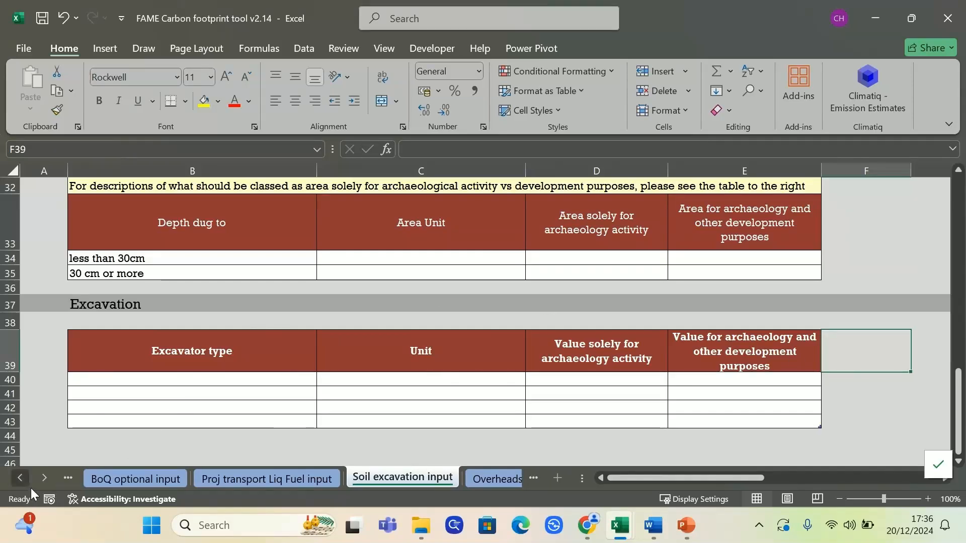
Step: Review the plant hire item specification in C33 on BoQ core input, then return to Soil excavation
{"action": "left_click", "coordinate": [20, 477]}
{"action": "left_click", "coordinate": [95, 480]}
{"action": "left_click", "coordinate": [161, 409]}
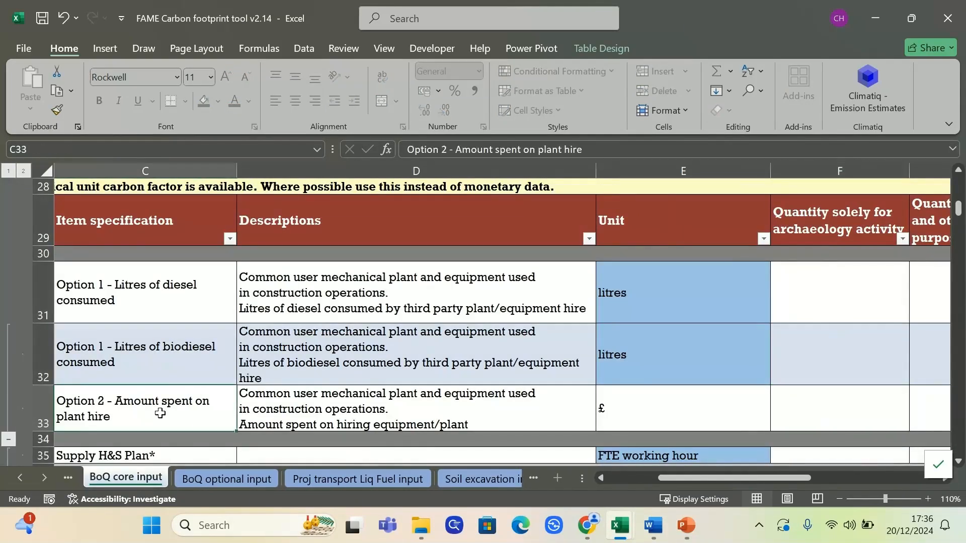
{"action": "left_click", "coordinate": [47, 483]}
{"action": "left_click", "coordinate": [47, 483]}
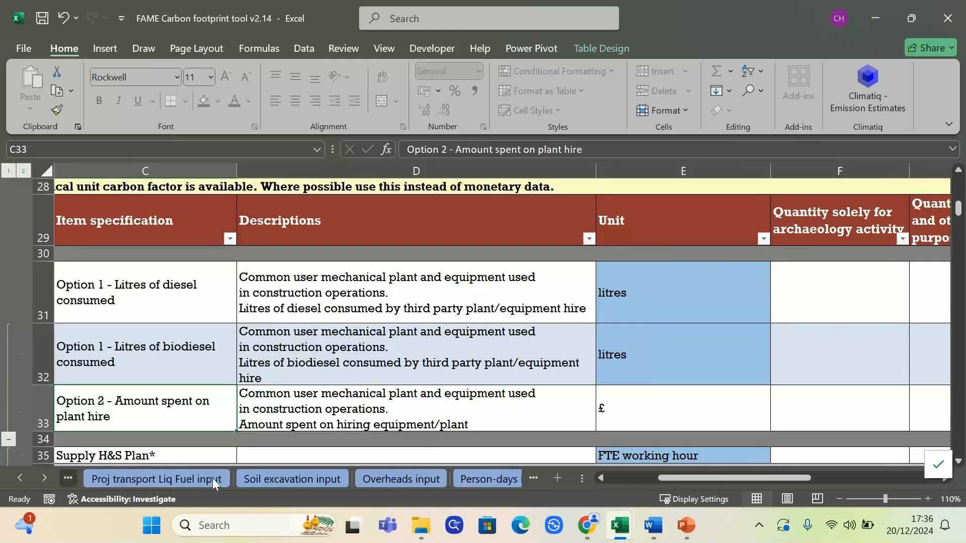
{"action": "left_click", "coordinate": [302, 479]}
{"action": "left_click", "coordinate": [503, 446]}
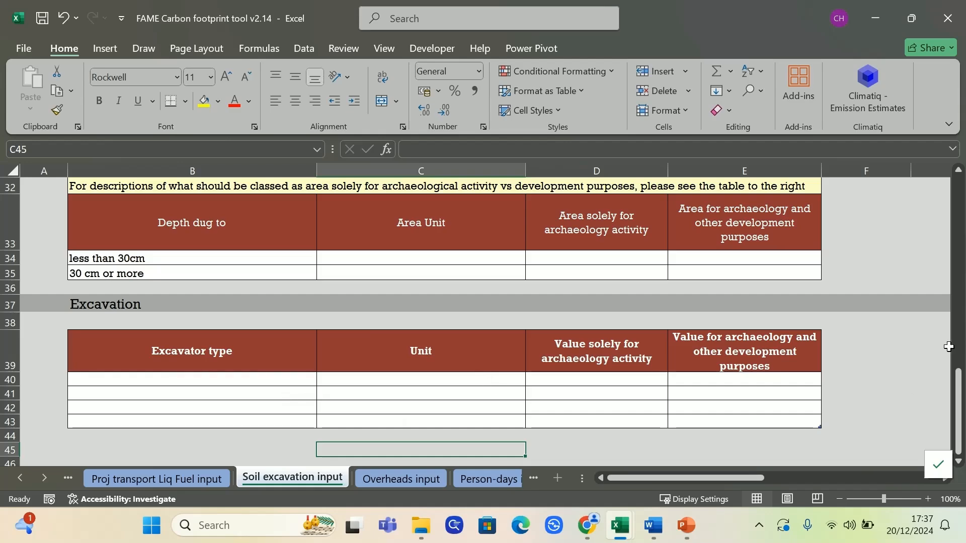
Step: Enter the inputter's full name in D9 at the top of the sheet
{"action": "left_click_drag", "start_coordinate": [958, 408], "coordinate": [962, 209]}
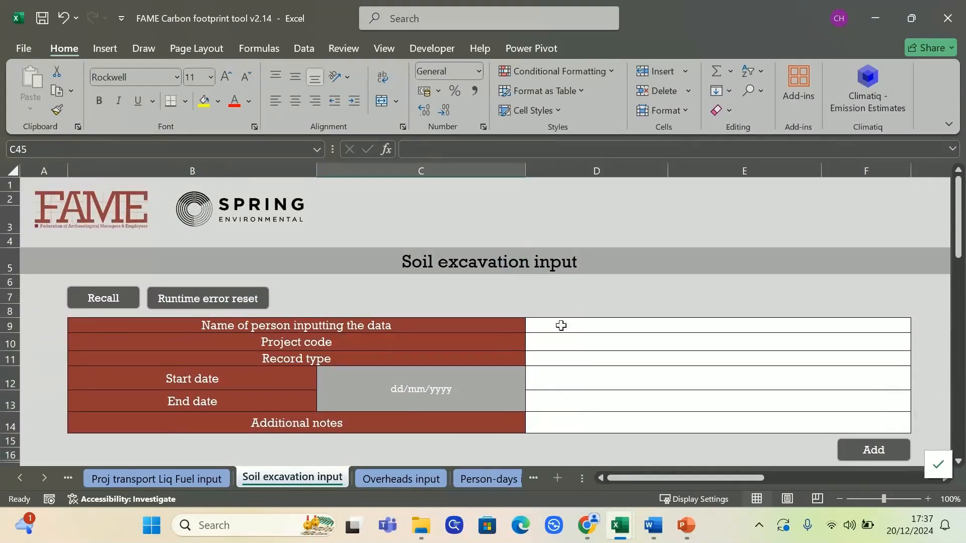
{"action": "left_click", "coordinate": [604, 320]}
{"action": "type", "text": "cHARLOT"}
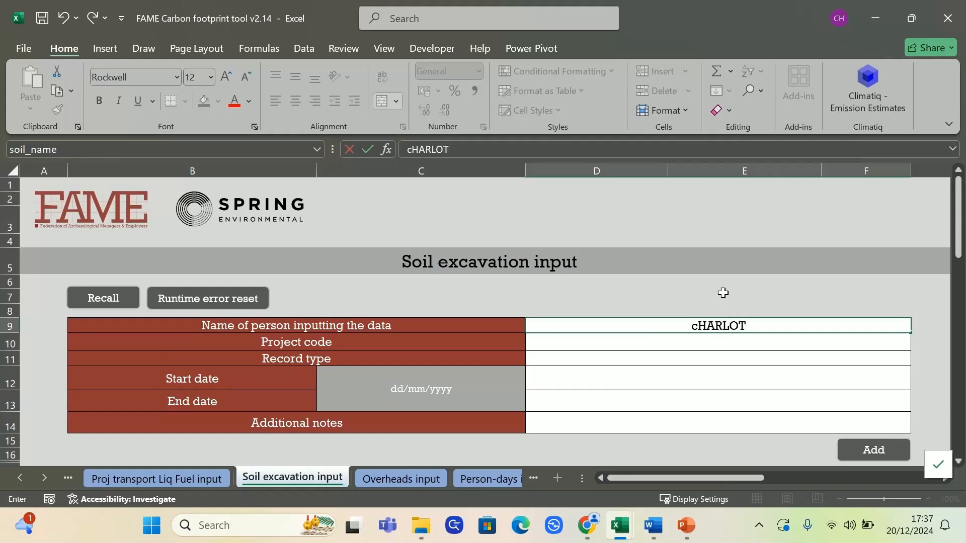
{"action": "key", "text": "BackSpace"}
{"action": "key", "text": "BackSpace"}
{"action": "key", "text": "BackSpace"}
{"action": "key", "text": "BackSpace"}
{"action": "key", "text": "BackSpace"}
{"action": "key", "text": "BackSpace"}
{"action": "key", "text": "BackSpace"}
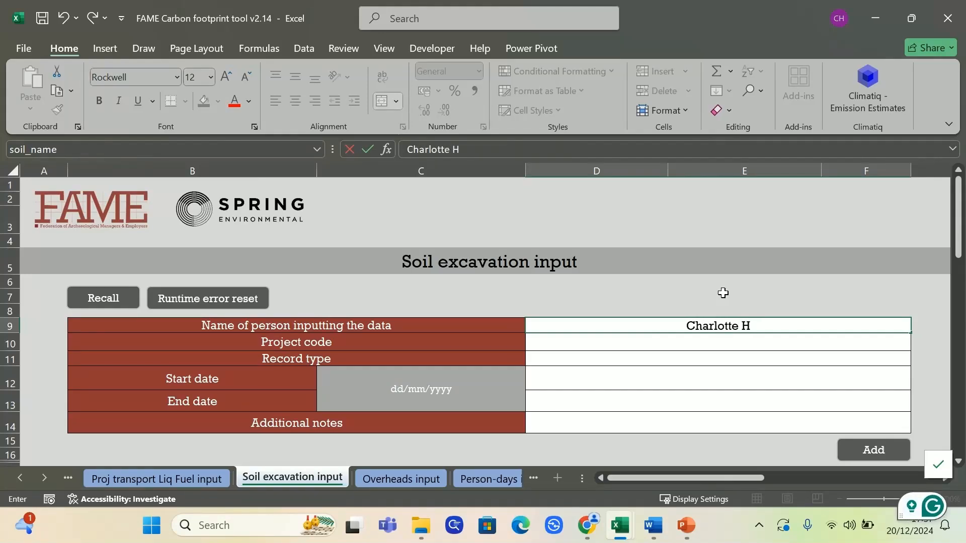
{"action": "key", "text": "Return"}
Step: Choose project code CH001 and record type Actual
{"action": "left_click", "coordinate": [918, 344]}
{"action": "left_click", "coordinate": [905, 354]}
{"action": "left_click", "coordinate": [899, 358]}
{"action": "left_click", "coordinate": [918, 359]}
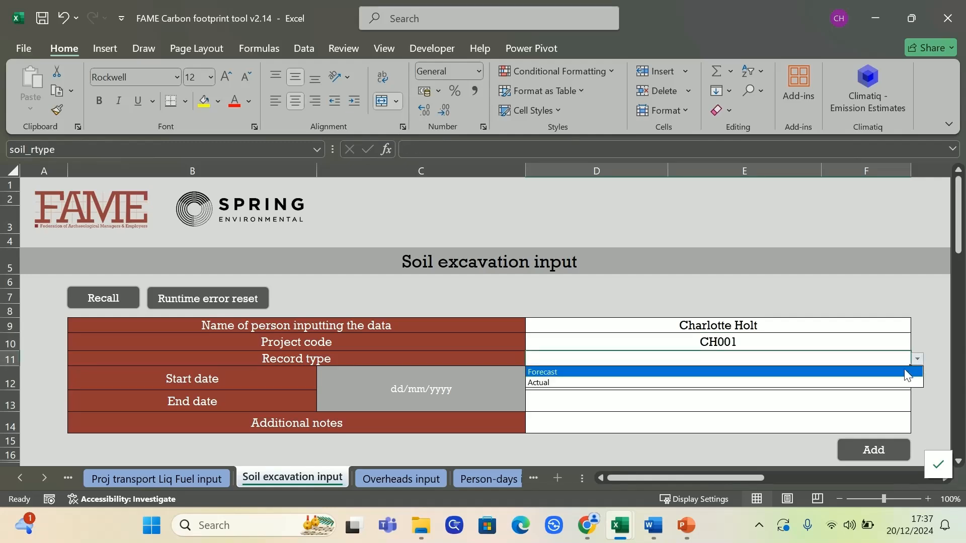
{"action": "left_click", "coordinate": [887, 382]}
Step: Enter start date 01/04/2024 and end date 01/05/2024
{"action": "left_click", "coordinate": [880, 371]}
{"action": "type", "text": "1/04/2024"}
{"action": "key", "text": "Return"}
{"action": "type", "text": "1/05/2024"}
{"action": "key", "text": "Return"}
{"action": "scroll", "coordinate": [750, 340], "scroll_direction": "down", "scroll_amount": 3}
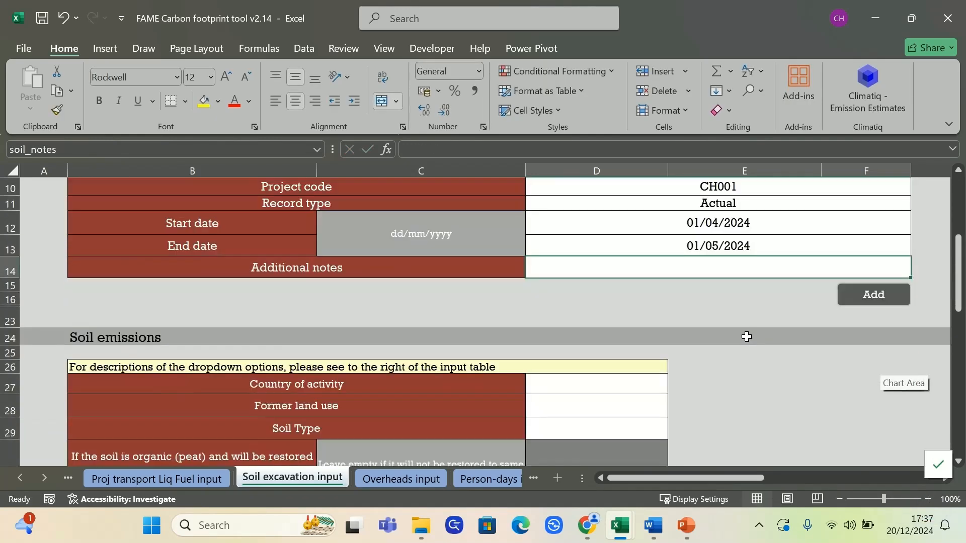
{"action": "scroll", "coordinate": [746, 337], "scroll_direction": "down", "scroll_amount": 1}
{"action": "left_click", "coordinate": [629, 325]}
{"action": "left_click", "coordinate": [673, 330]}
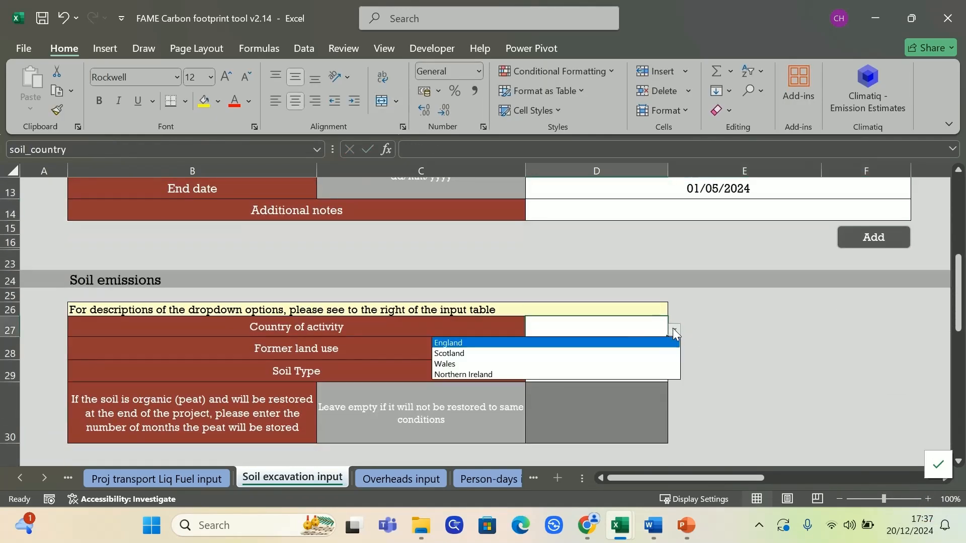
{"action": "left_click", "coordinate": [609, 344]}
{"action": "left_click", "coordinate": [664, 352]}
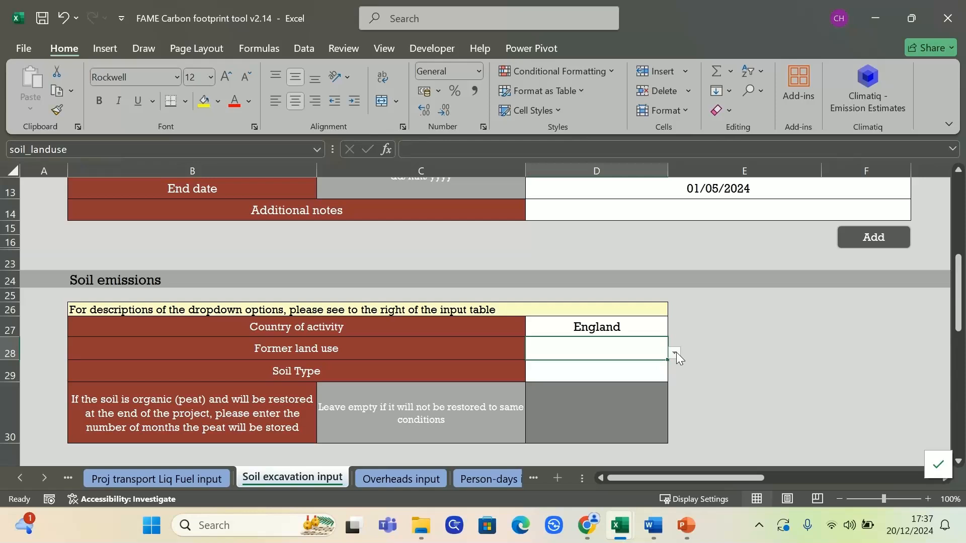
{"action": "left_click", "coordinate": [675, 353]}
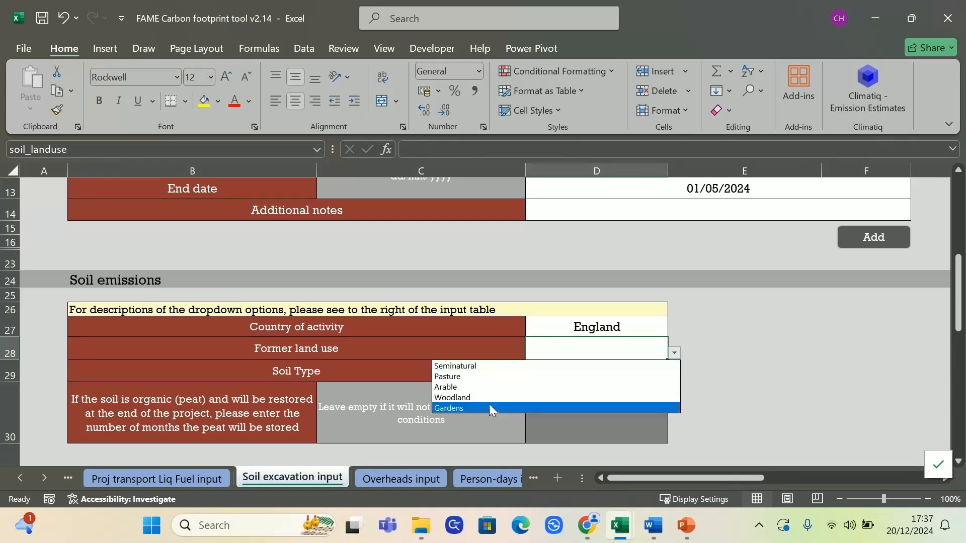
{"action": "key", "text": "Escape"}
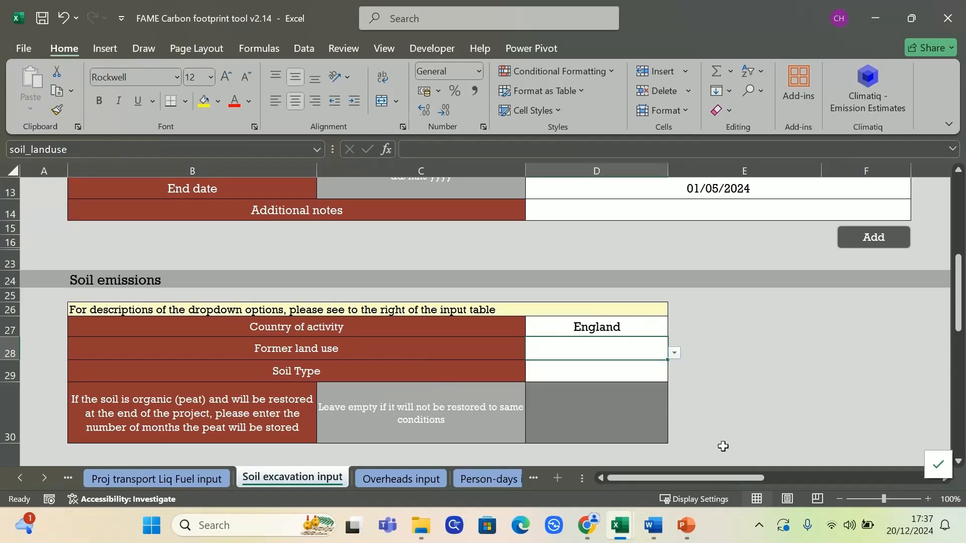
{"action": "left_click_drag", "start_coordinate": [654, 478], "coordinate": [719, 477]}
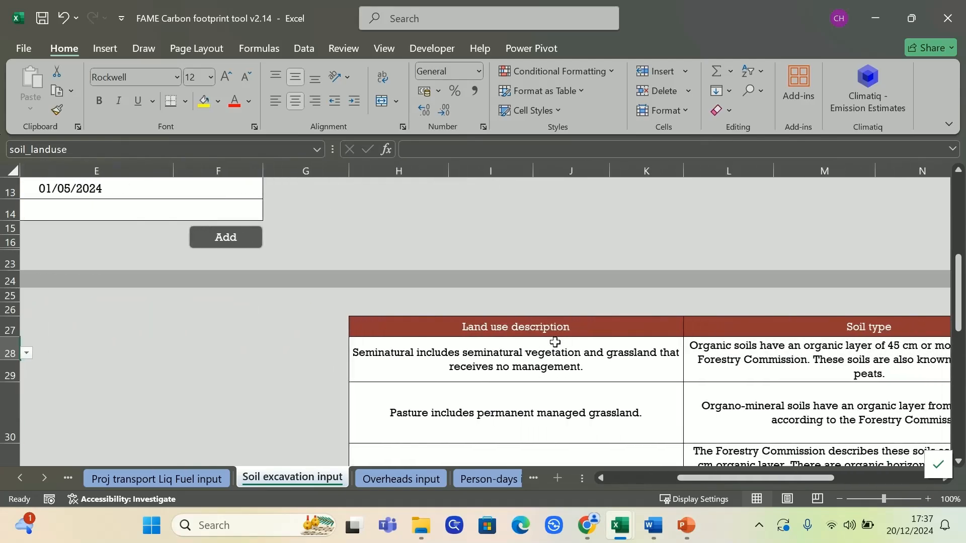
{"action": "scroll", "coordinate": [548, 339], "scroll_direction": "down", "scroll_amount": 2}
{"action": "scroll", "coordinate": [538, 285], "scroll_direction": "down", "scroll_amount": 1}
{"action": "scroll", "coordinate": [565, 295], "scroll_direction": "up", "scroll_amount": 1}
{"action": "left_click_drag", "start_coordinate": [776, 477], "coordinate": [884, 481]}
{"action": "left_click_drag", "start_coordinate": [626, 248], "coordinate": [662, 349]}
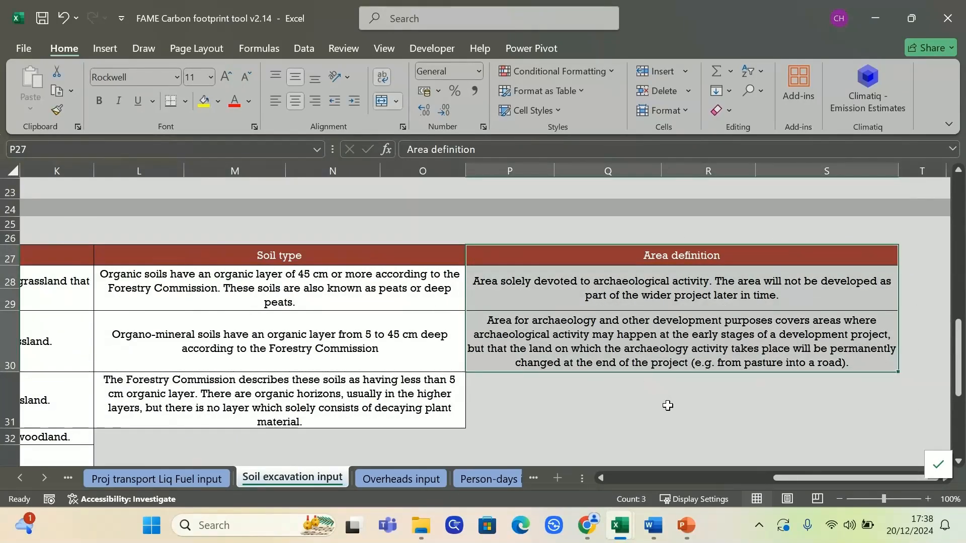
{"action": "left_click", "coordinate": [667, 406]}
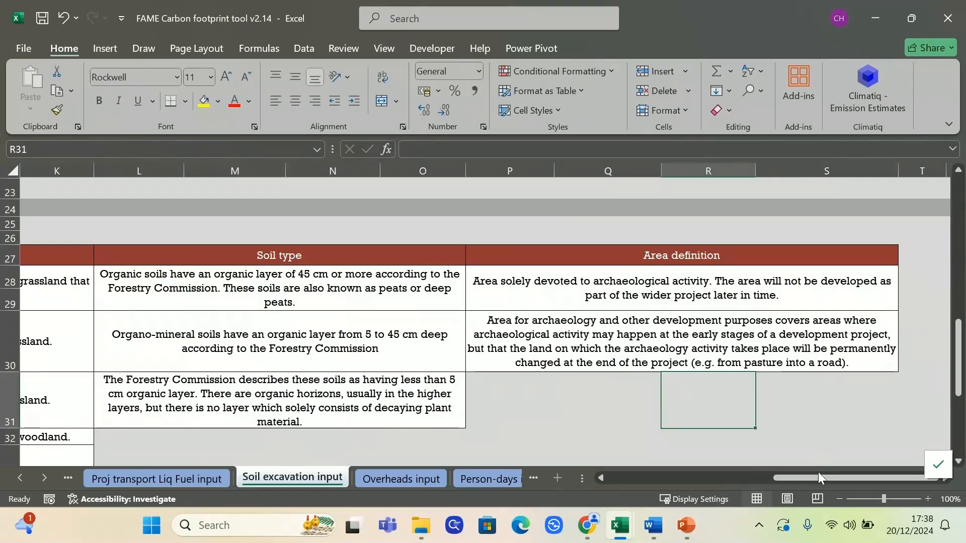
{"action": "left_click_drag", "start_coordinate": [817, 478], "coordinate": [640, 470]}
Step: Set former land use to Woodland and soil type to Organo-minerals
{"action": "left_click", "coordinate": [649, 279]}
{"action": "left_click", "coordinate": [674, 282]}
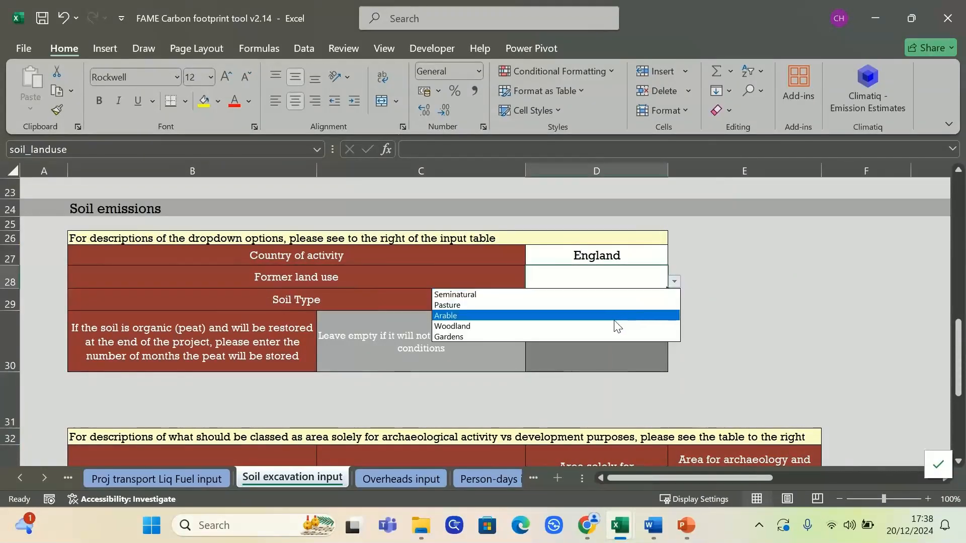
{"action": "left_click", "coordinate": [615, 326]}
{"action": "left_click", "coordinate": [640, 306]}
{"action": "left_click", "coordinate": [674, 305]}
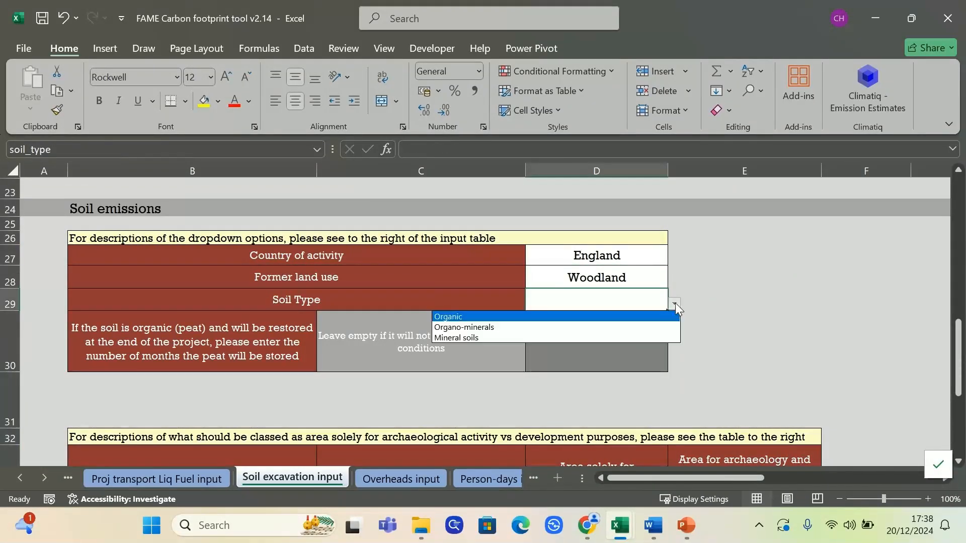
{"action": "left_click", "coordinate": [646, 328]}
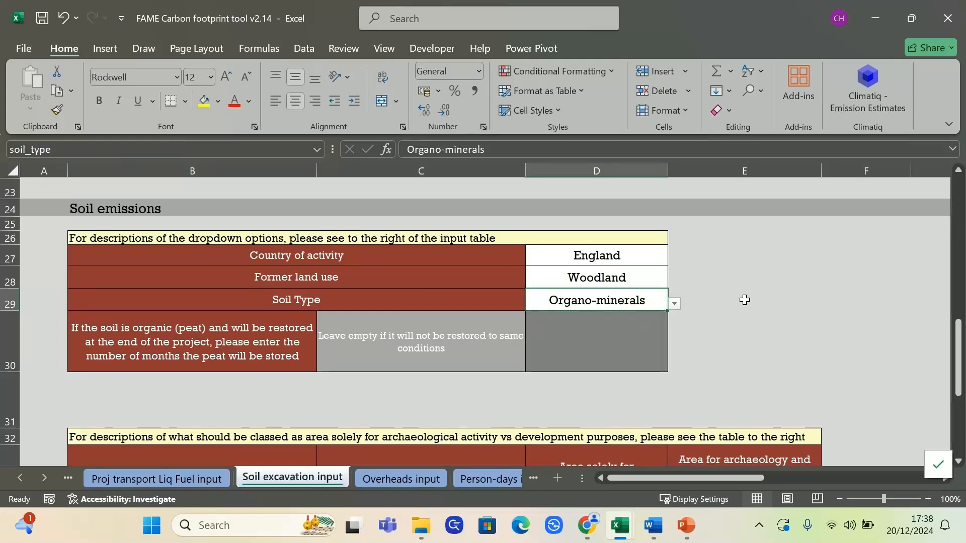
{"action": "left_click", "coordinate": [629, 338]}
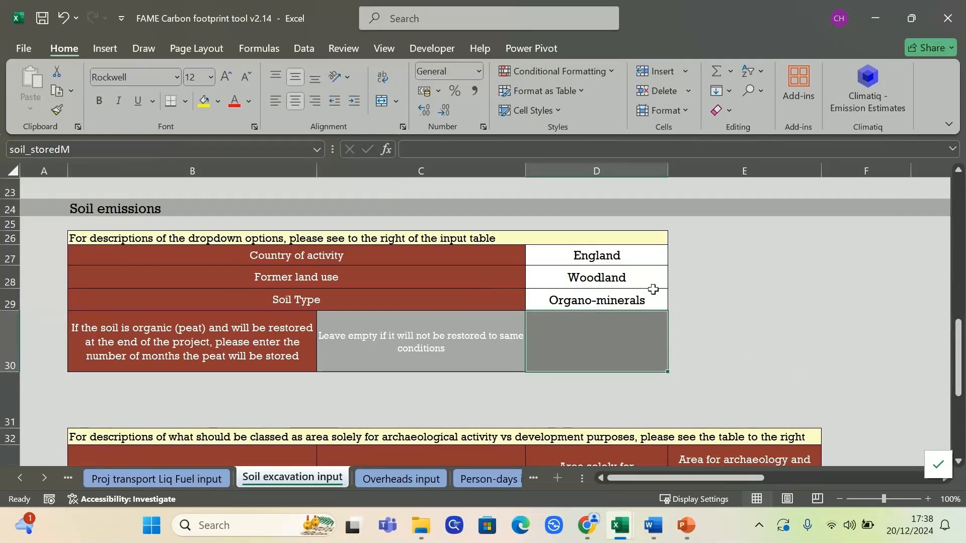
Step: Change the soil type from Organo-minerals to Organic
{"action": "left_click", "coordinate": [609, 298]}
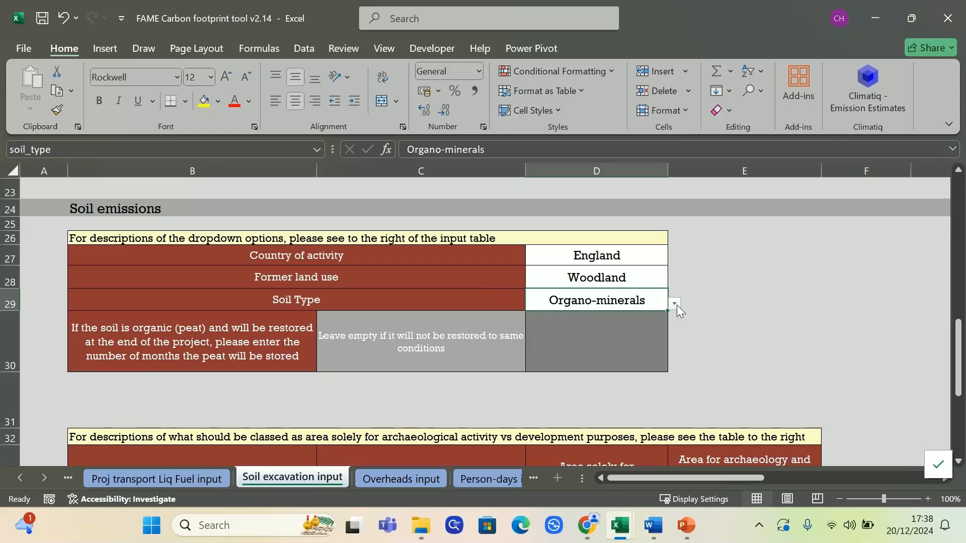
{"action": "left_click", "coordinate": [674, 304]}
{"action": "left_click", "coordinate": [645, 317]}
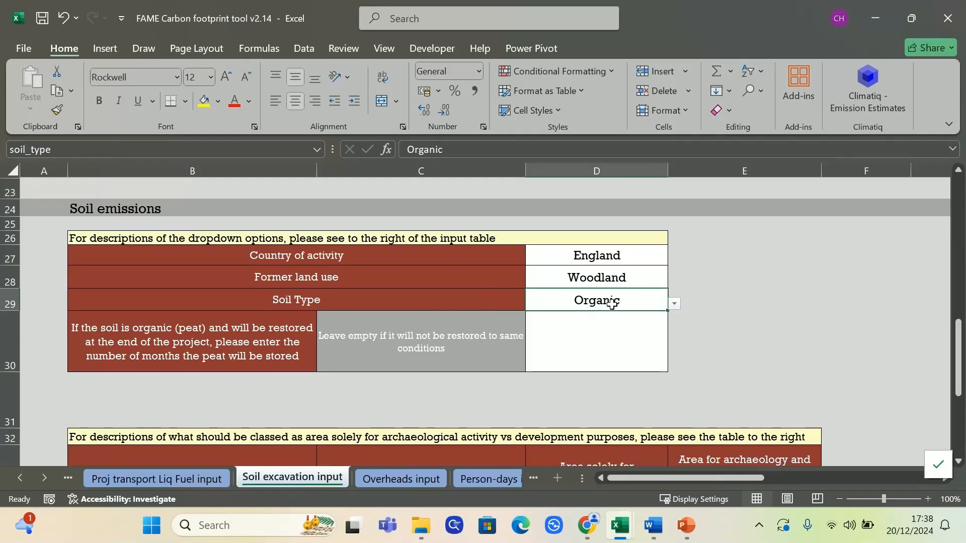
{"action": "left_click", "coordinate": [620, 334]}
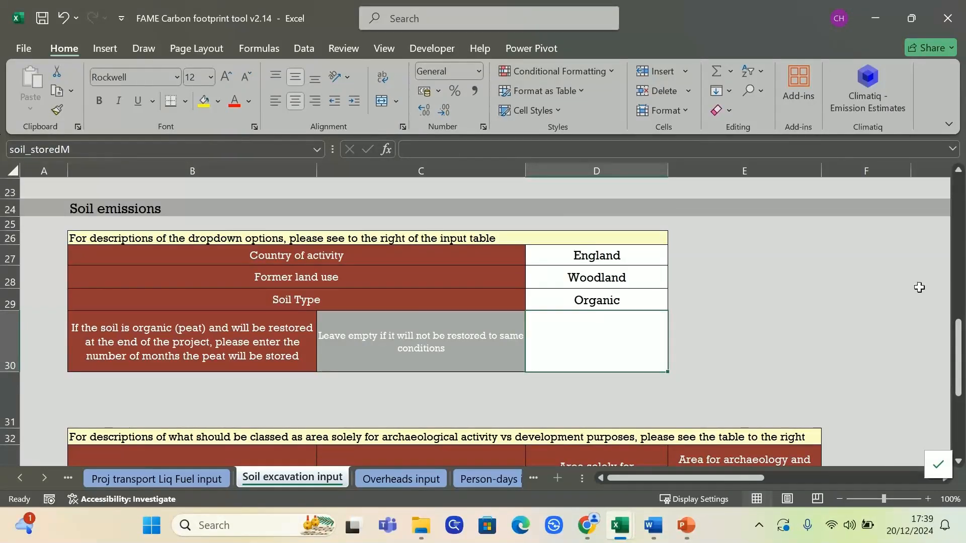
Step: Change the end date in D13 to 01/06/2024
{"action": "scroll", "coordinate": [834, 290], "scroll_direction": "up", "scroll_amount": 3}
{"action": "scroll", "coordinate": [834, 290], "scroll_direction": "down", "scroll_amount": 1}
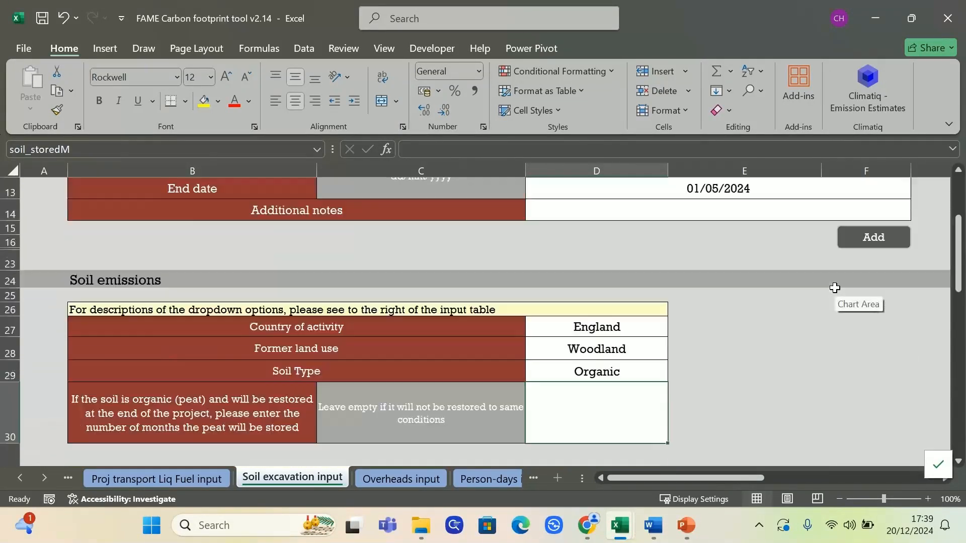
{"action": "scroll", "coordinate": [835, 290], "scroll_direction": "up", "scroll_amount": 1}
{"action": "left_click", "coordinate": [767, 256]}
{"action": "type", "text": "1/06/2024"}
{"action": "key", "text": "Return"}
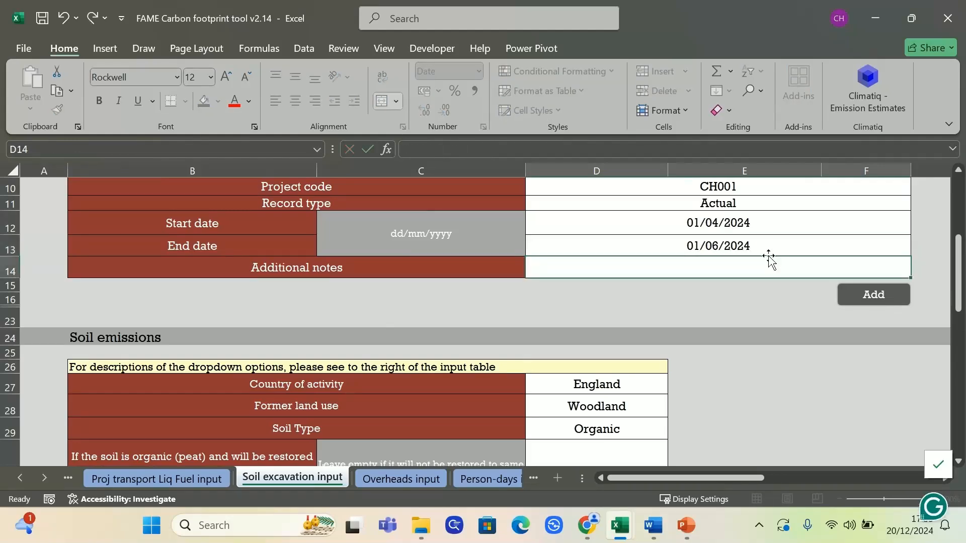
Step: Record 1 month of peat storage in D30 and review the area classification note
{"action": "scroll", "coordinate": [624, 368], "scroll_direction": "down", "scroll_amount": 1}
{"action": "left_click", "coordinate": [595, 417]}
{"action": "type", "text": "1"}
{"action": "key", "text": "Return"}
{"action": "scroll", "coordinate": [802, 387], "scroll_direction": "down", "scroll_amount": 3}
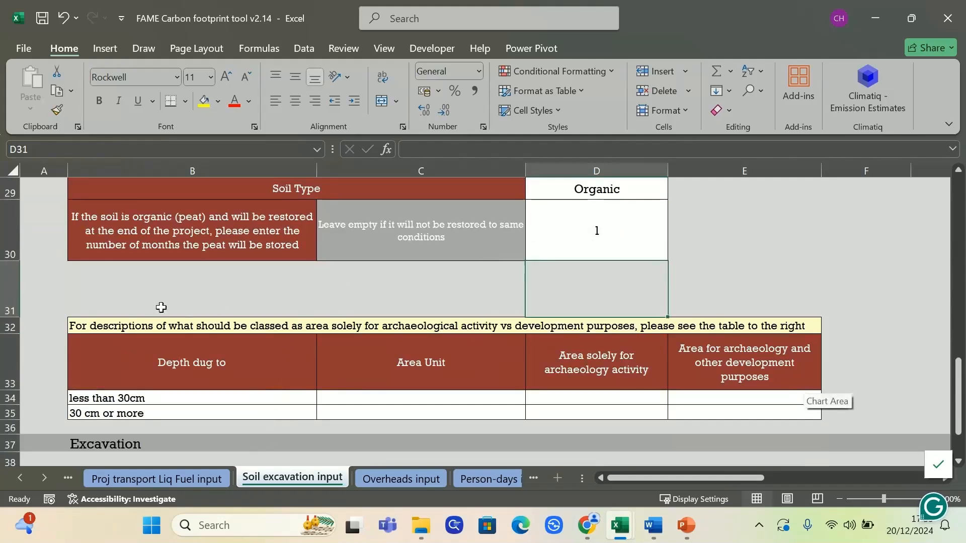
{"action": "left_click", "coordinate": [121, 325]}
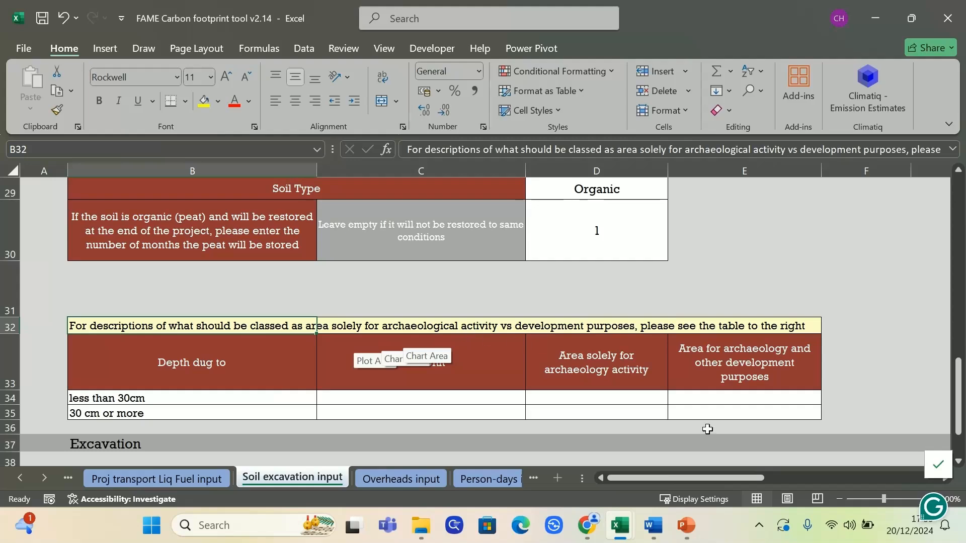
{"action": "left_click_drag", "start_coordinate": [639, 481], "coordinate": [812, 499]}
{"action": "scroll", "coordinate": [795, 412], "scroll_direction": "up", "scroll_amount": 3}
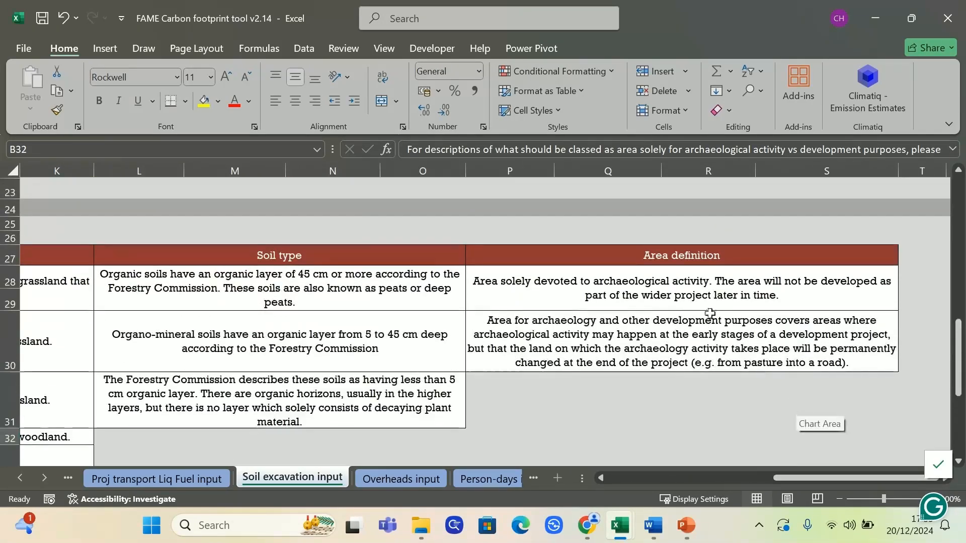
{"action": "left_click", "coordinate": [674, 291]}
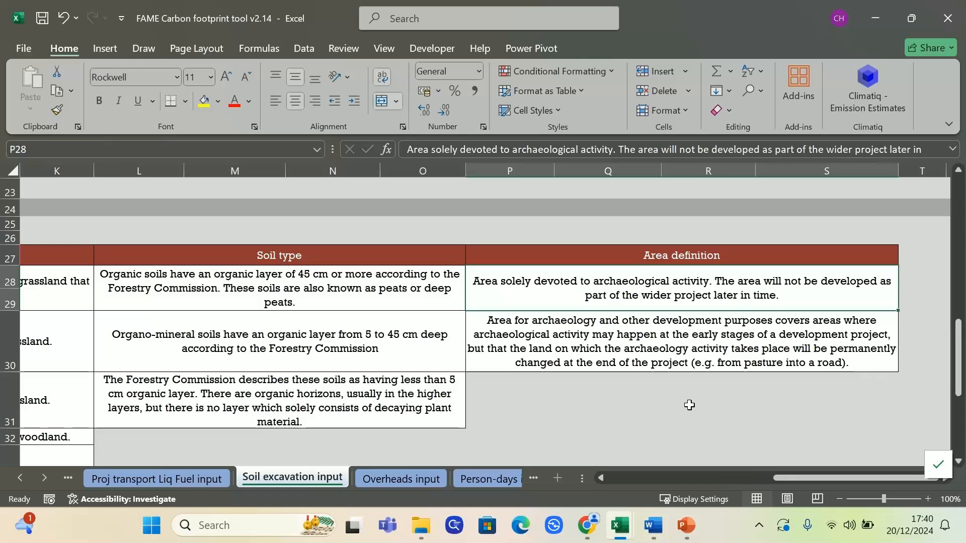
{"action": "key", "text": "Down"}
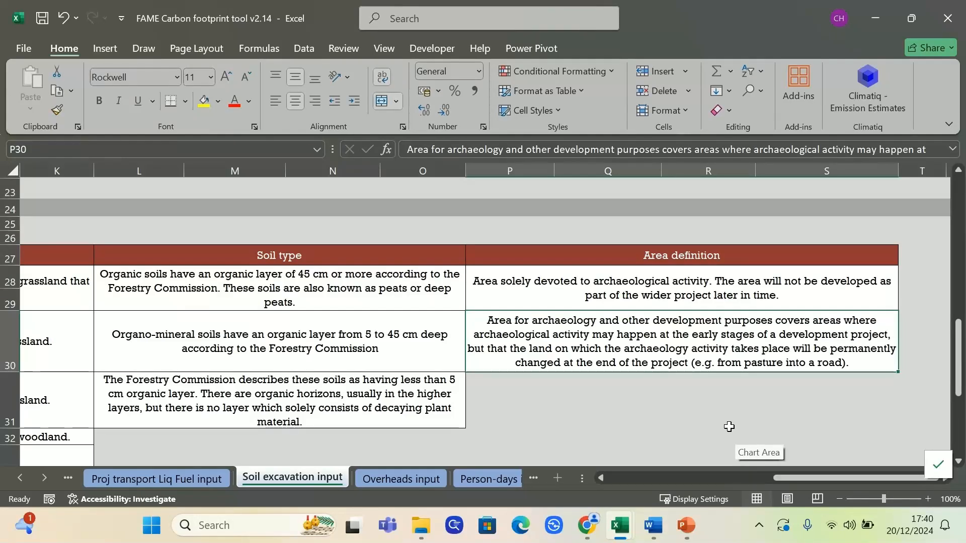
{"action": "left_click_drag", "start_coordinate": [822, 475], "coordinate": [636, 475]}
Step: Set the area unit to m2 for both the under-30cm and 30cm-or-more depth rows
{"action": "scroll", "coordinate": [739, 355], "scroll_direction": "down", "scroll_amount": 3}
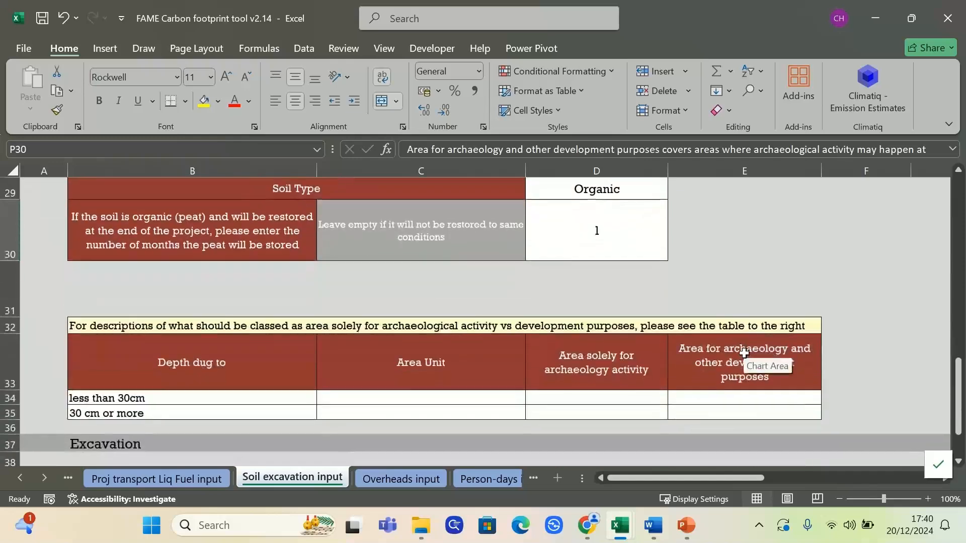
{"action": "scroll", "coordinate": [685, 345], "scroll_direction": "up", "scroll_amount": 1}
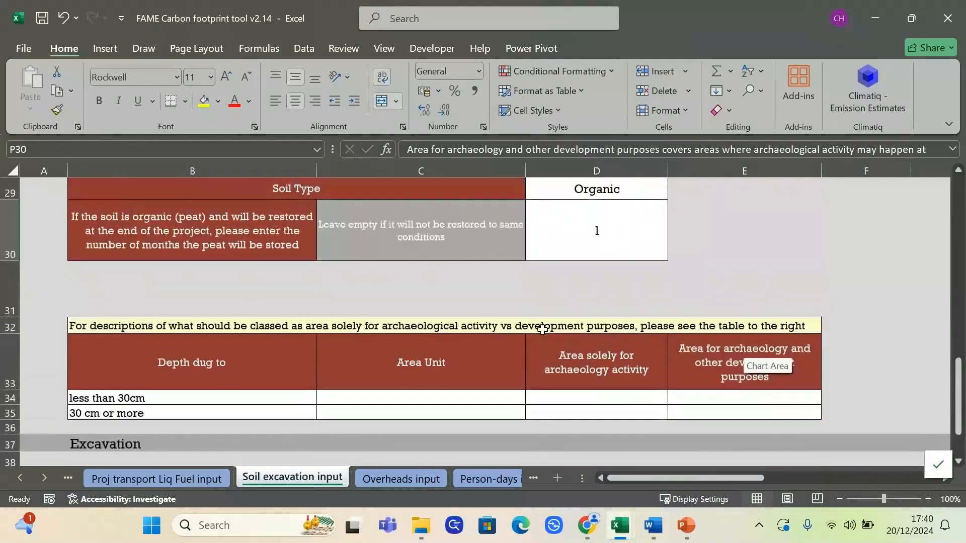
{"action": "left_click", "coordinate": [223, 398]}
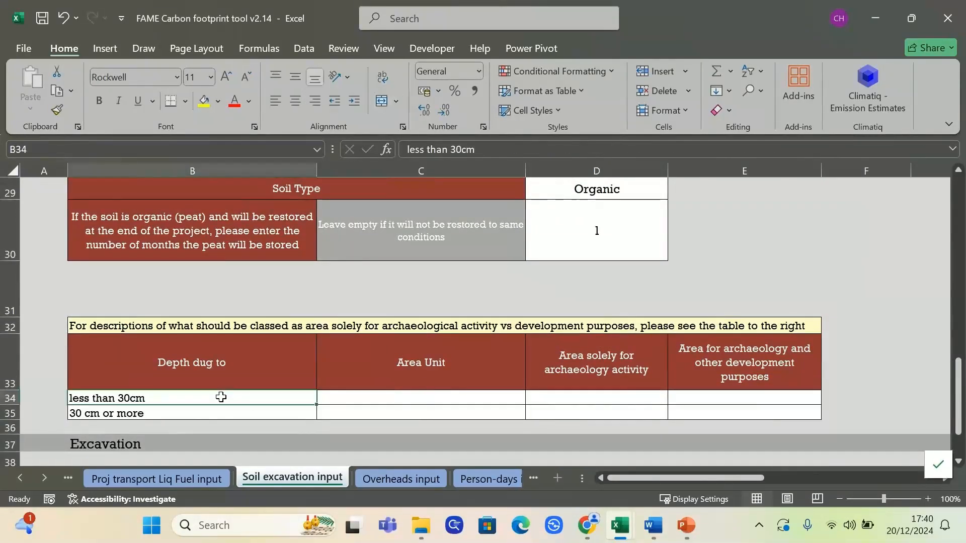
{"action": "left_click", "coordinate": [178, 411]}
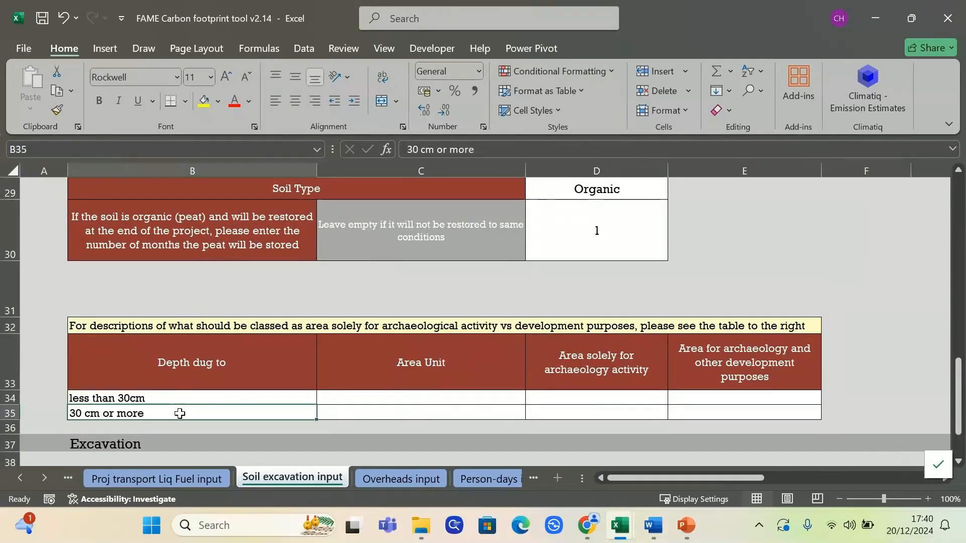
{"action": "left_click", "coordinate": [459, 397]}
{"action": "left_click", "coordinate": [529, 398]}
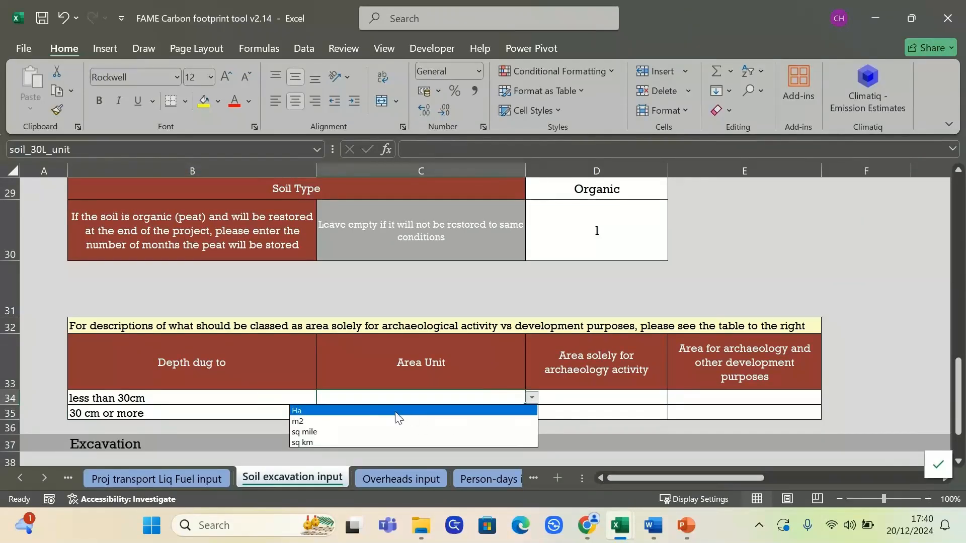
{"action": "left_click", "coordinate": [363, 423]}
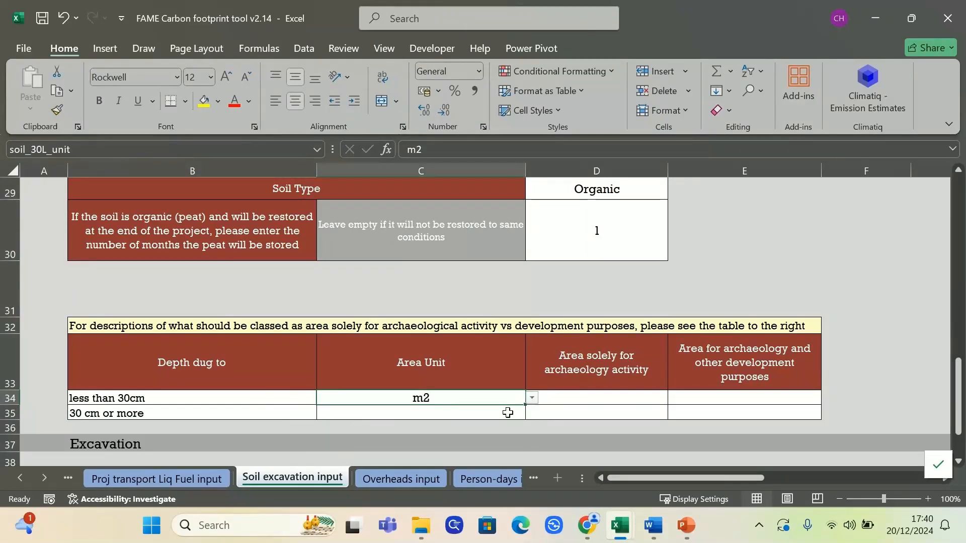
{"action": "left_click", "coordinate": [508, 413]}
{"action": "left_click", "coordinate": [532, 413]}
{"action": "left_click", "coordinate": [420, 439]}
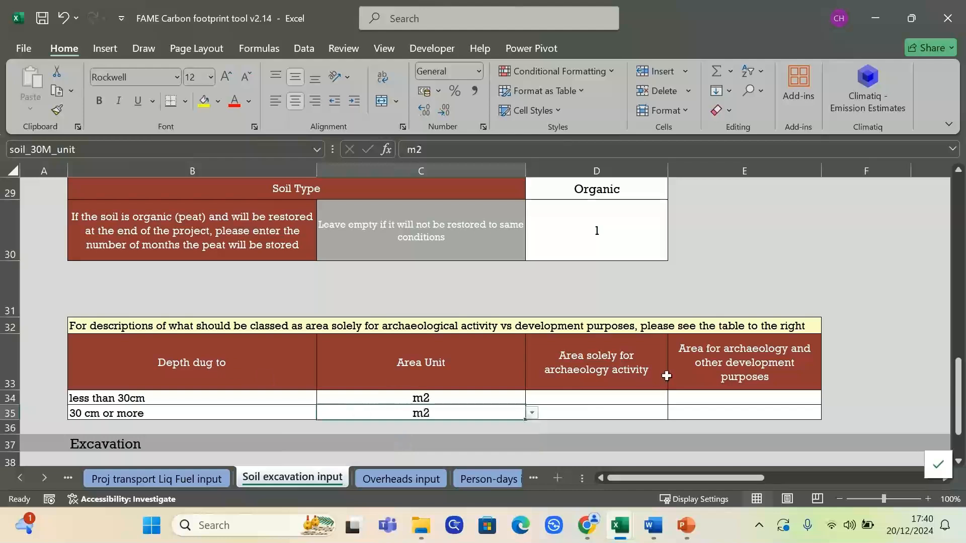
Step: Enter 100 archaeology-only area under 30cm and 100 development area for 30cm or more
{"action": "left_click", "coordinate": [593, 398]}
{"action": "type", "text": "100"}
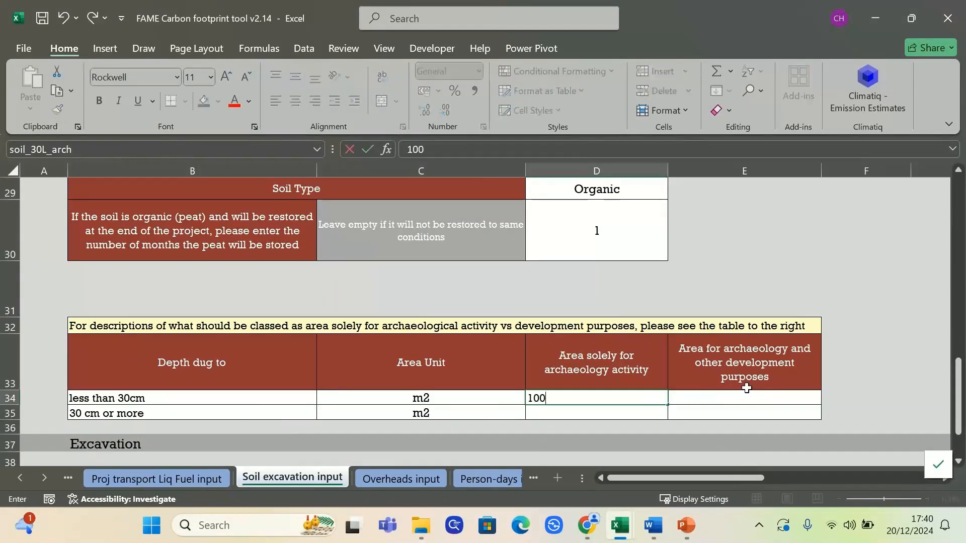
{"action": "key", "text": "Tab"}
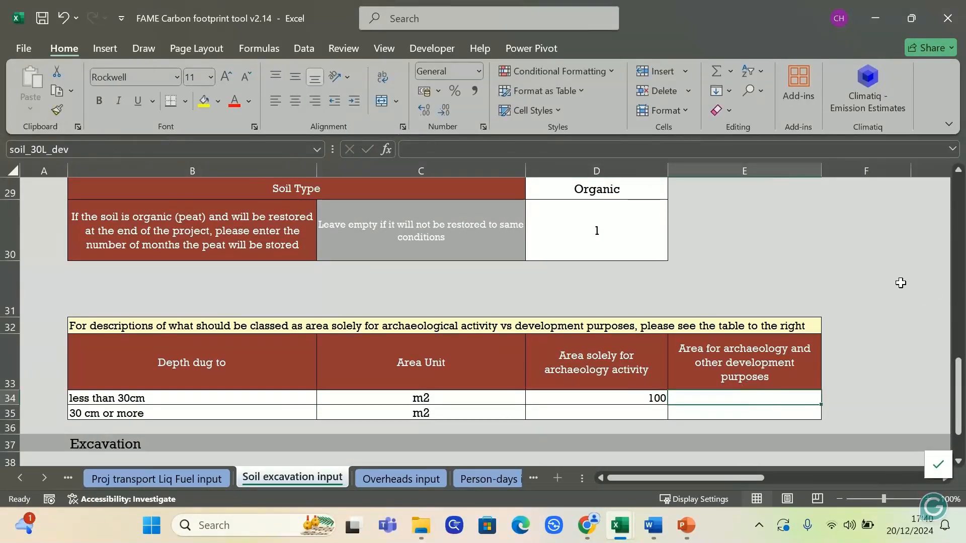
{"action": "left_click", "coordinate": [735, 410]}
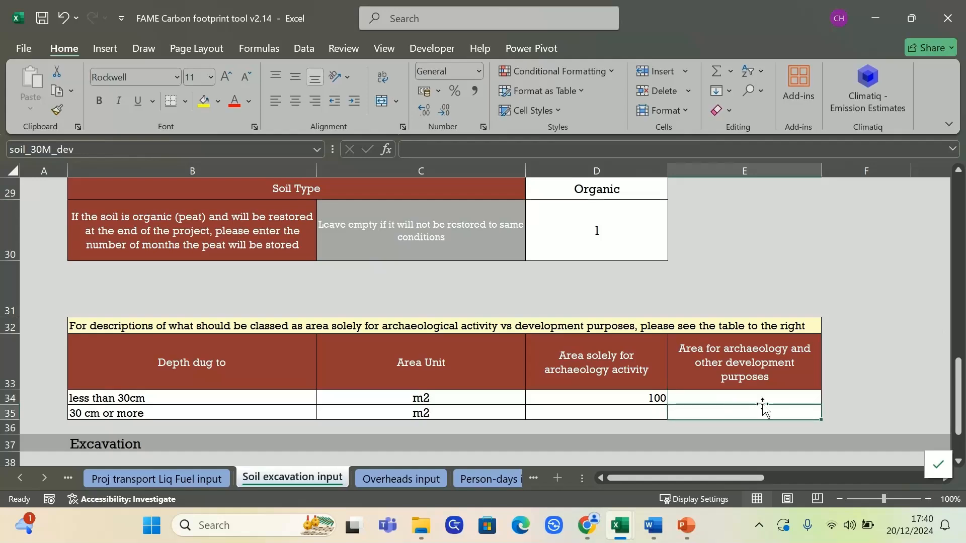
{"action": "type", "text": "100"}
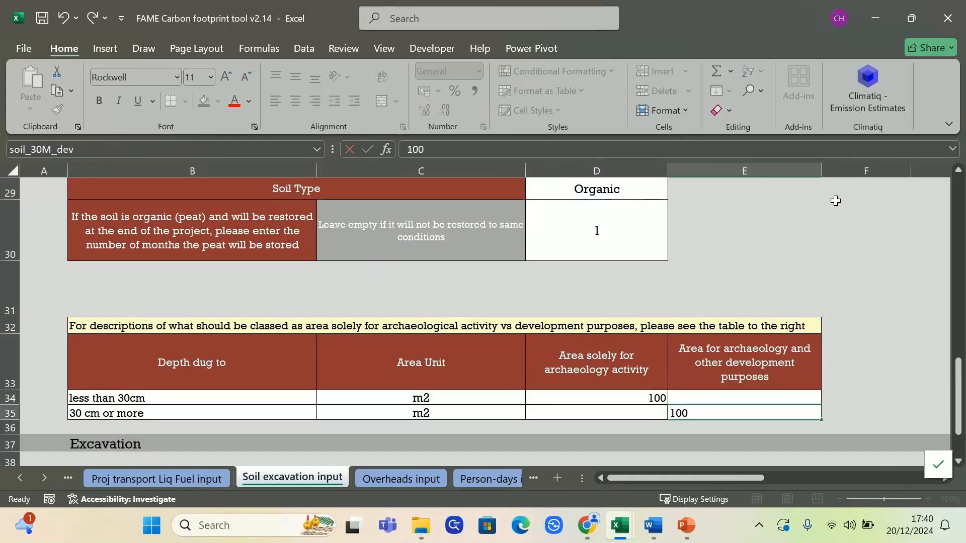
{"action": "key", "text": "Return"}
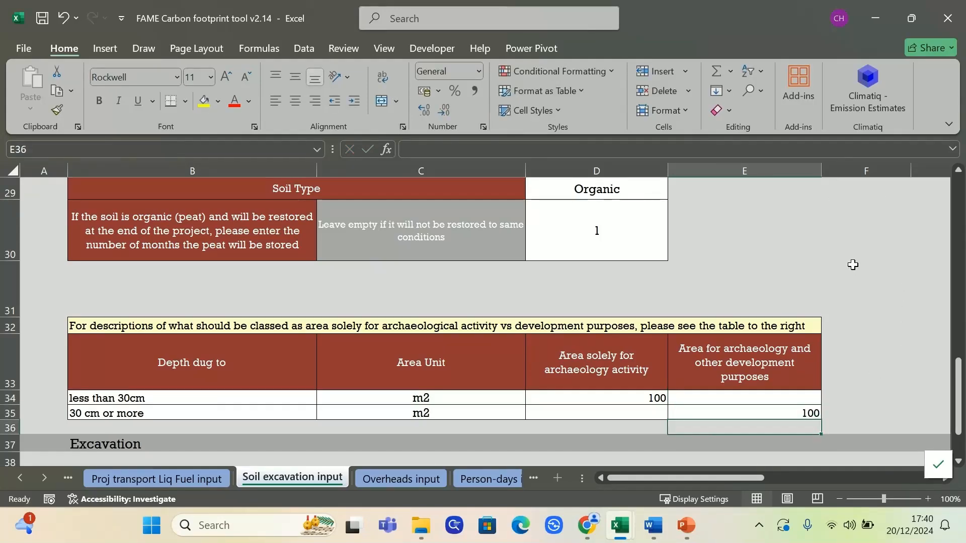
Step: Add a Biodiesel excavator row with unit hour and 100 hours solely for archaeology
{"action": "scroll", "coordinate": [850, 264], "scroll_direction": "up", "scroll_amount": 2}
{"action": "scroll", "coordinate": [850, 264], "scroll_direction": "down", "scroll_amount": 2}
{"action": "scroll", "coordinate": [850, 264], "scroll_direction": "down", "scroll_amount": 1}
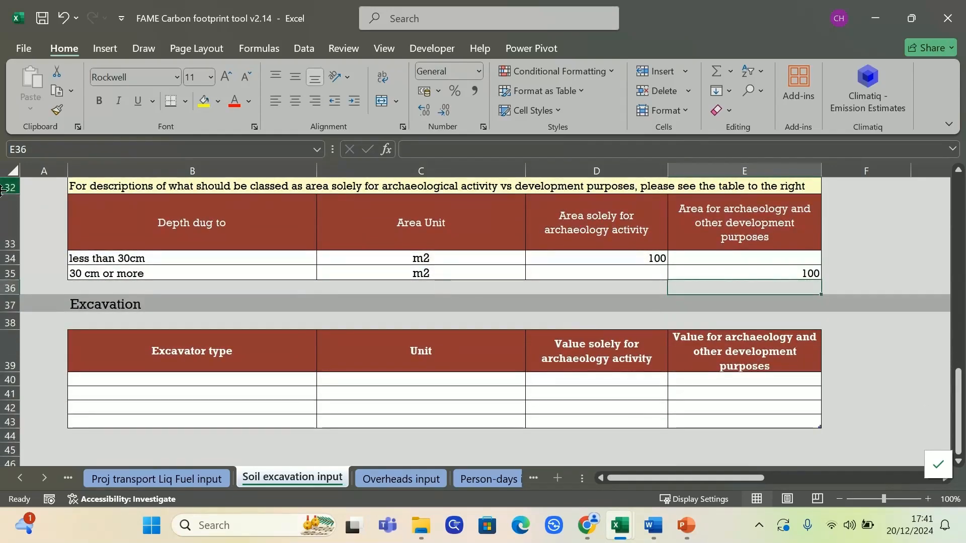
{"action": "left_click", "coordinate": [282, 379]}
{"action": "left_click", "coordinate": [327, 381]}
{"action": "left_click", "coordinate": [224, 400]}
{"action": "left_click", "coordinate": [508, 378]}
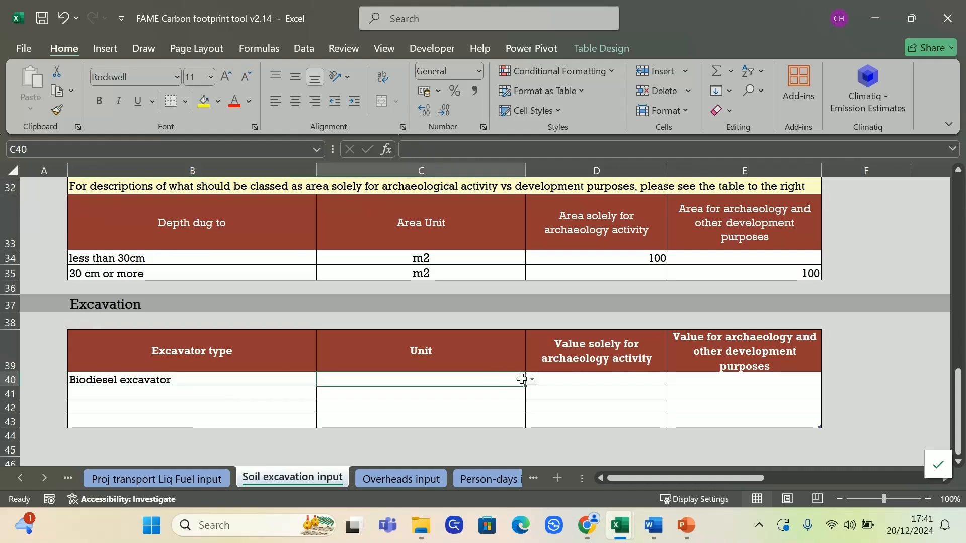
{"action": "left_click", "coordinate": [531, 380]}
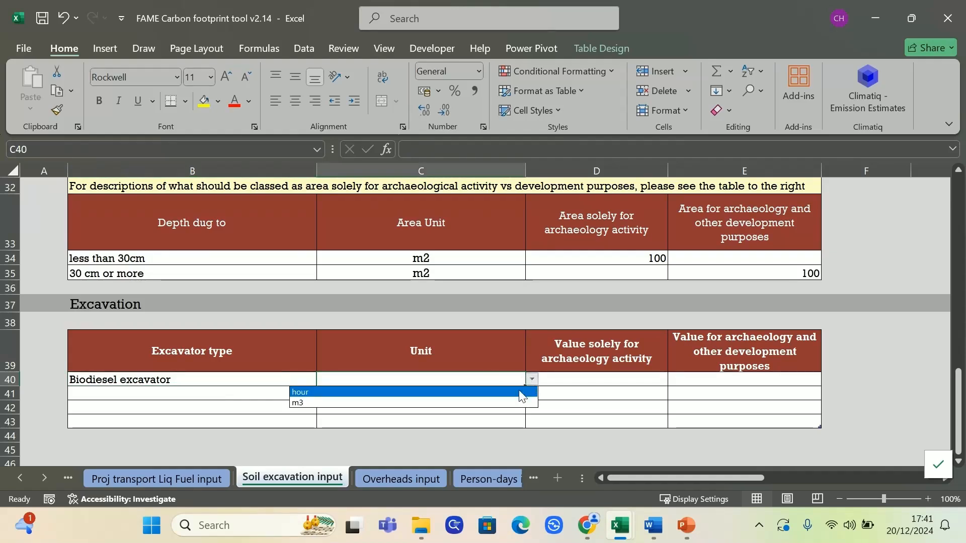
{"action": "left_click", "coordinate": [458, 393]}
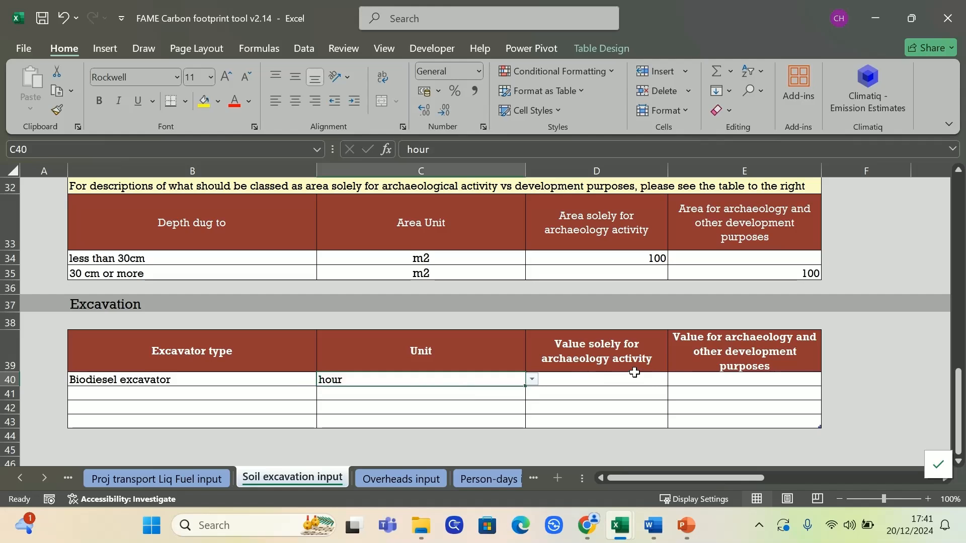
{"action": "left_click", "coordinate": [719, 379]}
{"action": "left_click", "coordinate": [592, 380]}
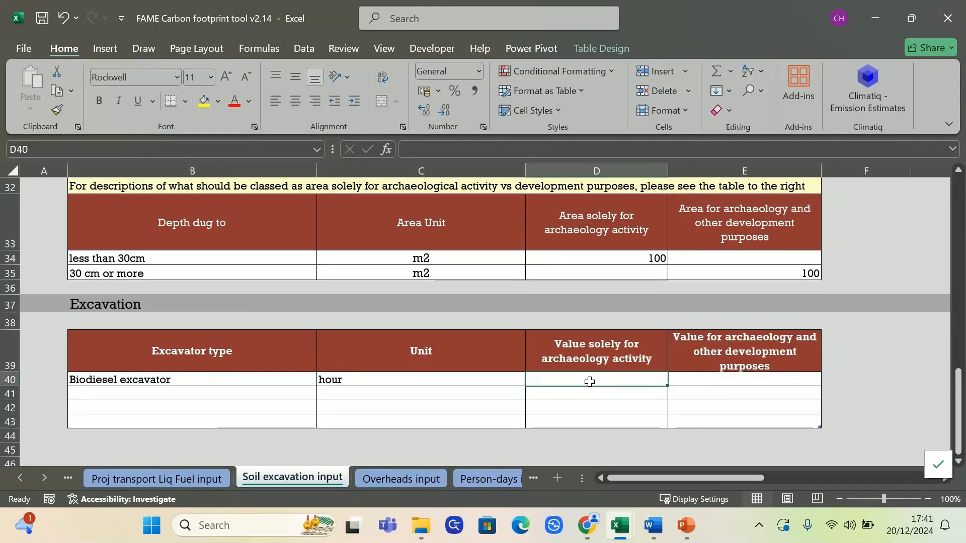
{"action": "type", "text": "100"}
{"action": "key", "text": "Return"}
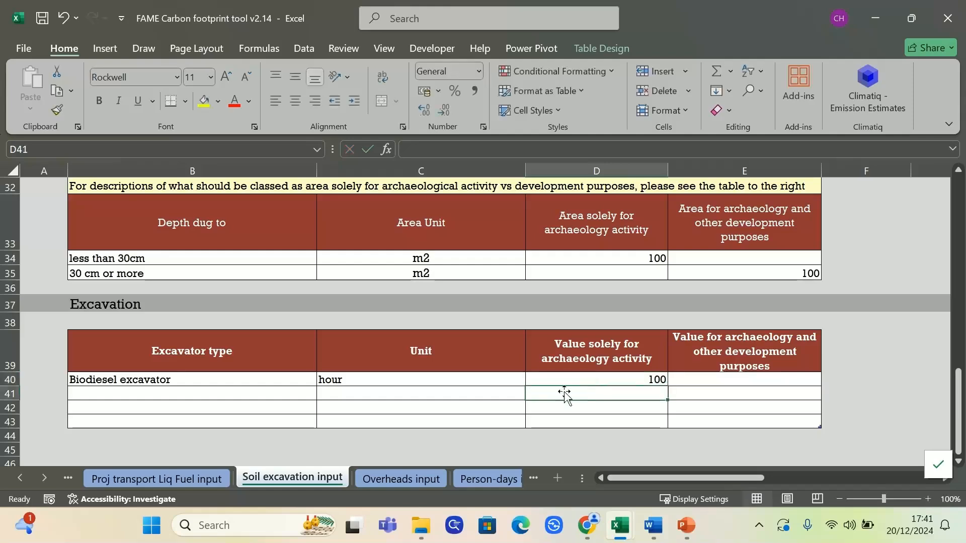
Step: Add an Electric excavator - renewable power at 10 m3 for archaeology and development, then submit the record
{"action": "left_click", "coordinate": [309, 395]}
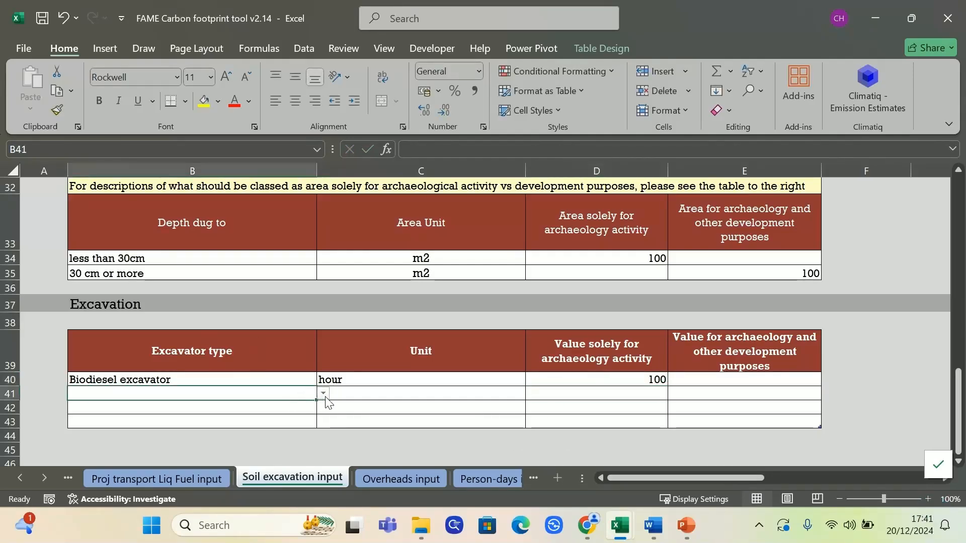
{"action": "left_click", "coordinate": [324, 395]}
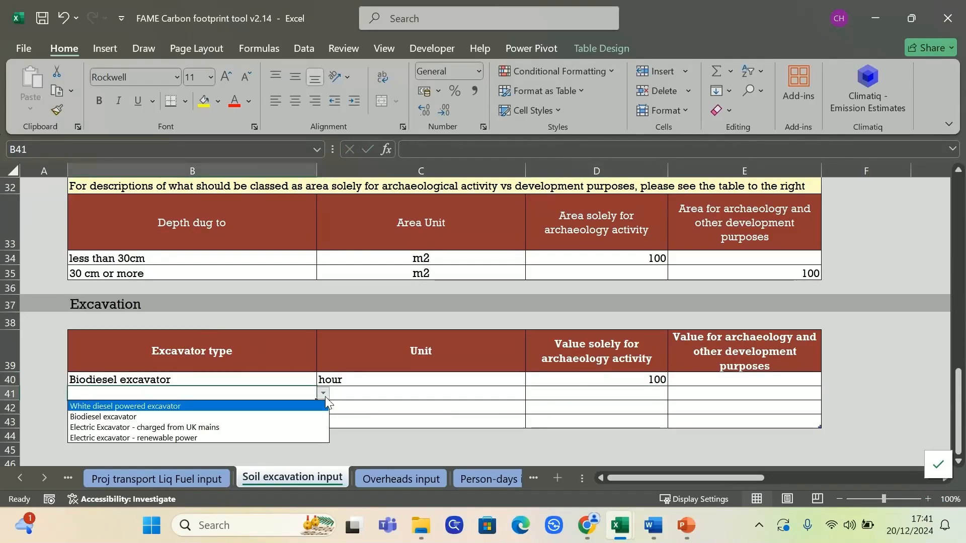
{"action": "left_click", "coordinate": [215, 436]}
{"action": "left_click", "coordinate": [506, 395]}
{"action": "left_click", "coordinate": [531, 393]}
{"action": "left_click", "coordinate": [455, 419]}
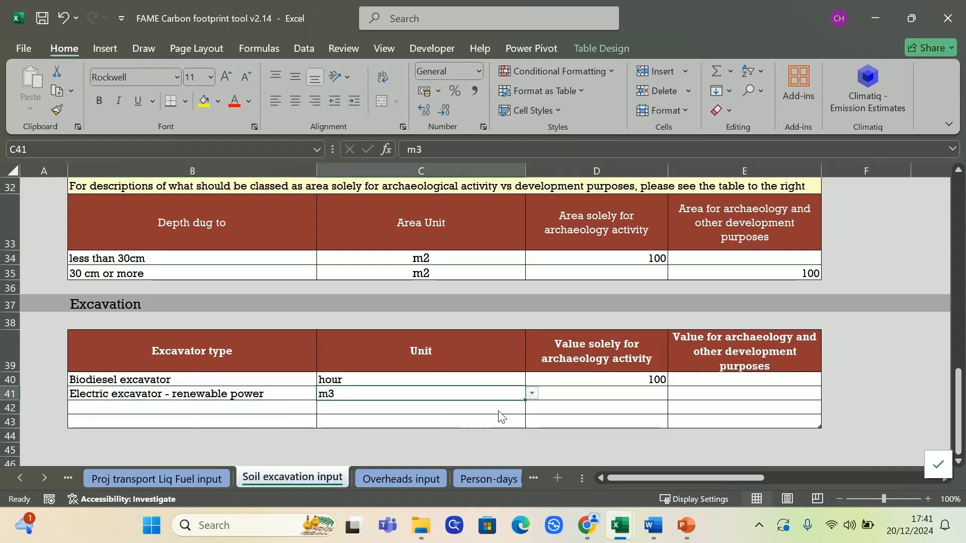
{"action": "left_click", "coordinate": [640, 395]}
{"action": "left_click", "coordinate": [735, 394]}
{"action": "type", "text": "10"}
{"action": "key", "text": "Return"}
{"action": "scroll", "coordinate": [812, 252], "scroll_direction": "up", "scroll_amount": 10}
{"action": "left_click", "coordinate": [872, 393]}
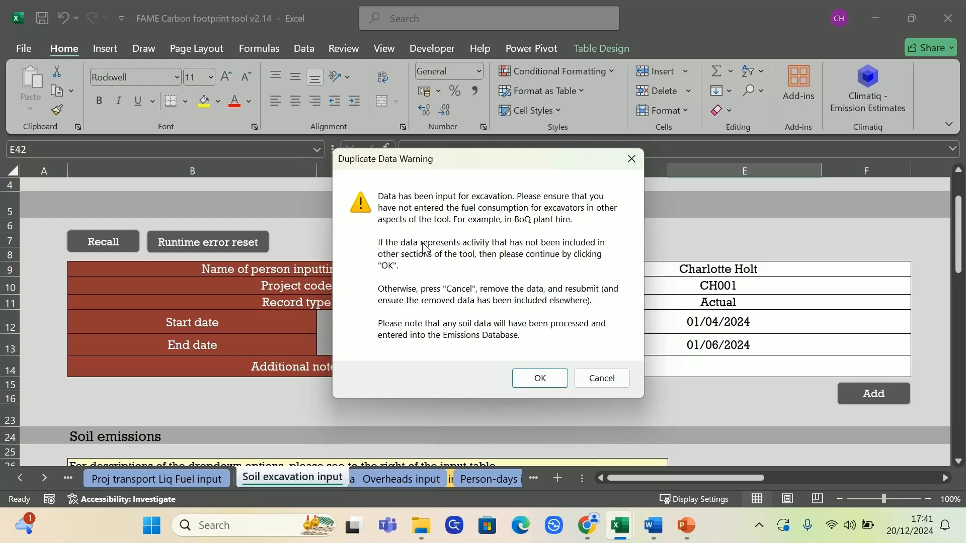
Step: Accept the Duplicate Data Warning with OK so the record is written to the database
{"action": "left_click", "coordinate": [535, 385]}
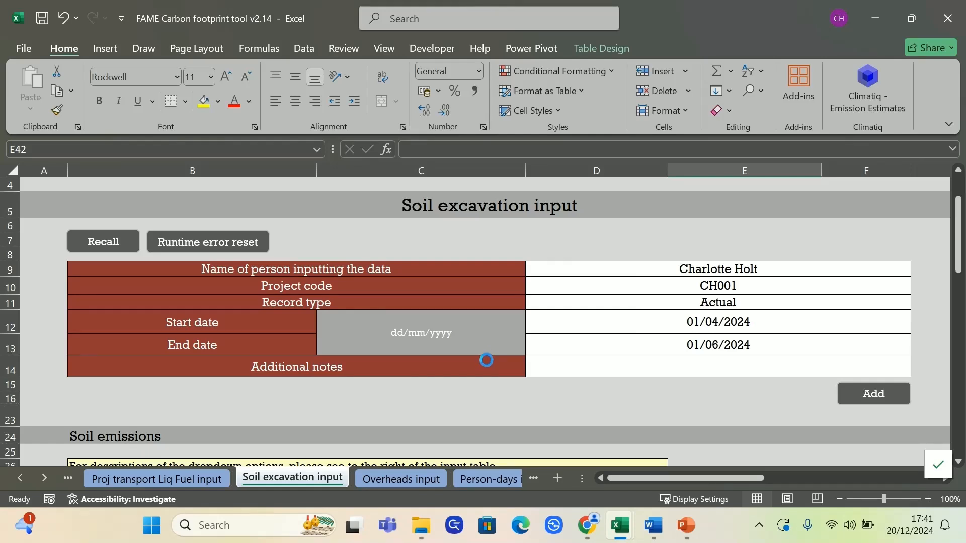
Step: Open the Emissions db sheet and bring the new Soil/Excavation records 14–16 into view
{"action": "left_click", "coordinate": [37, 481]}
{"action": "left_click", "coordinate": [37, 481]}
{"action": "left_click", "coordinate": [37, 481]}
{"action": "left_click", "coordinate": [36, 481]}
{"action": "left_click", "coordinate": [36, 480]}
{"action": "left_click", "coordinate": [344, 479]}
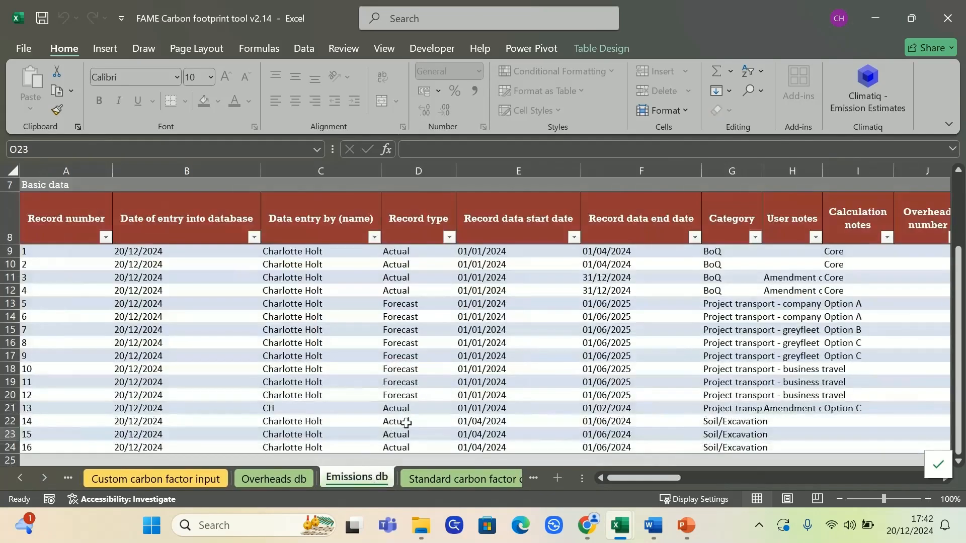
{"action": "scroll", "coordinate": [391, 449], "scroll_direction": "down", "scroll_amount": 1}
{"action": "left_click_drag", "start_coordinate": [733, 342], "coordinate": [43, 367]}
{"action": "left_click_drag", "start_coordinate": [621, 478], "coordinate": [719, 478]}
Step: Check the peat monthly loss record's storage months and both area values
{"action": "left_click", "coordinate": [554, 341]}
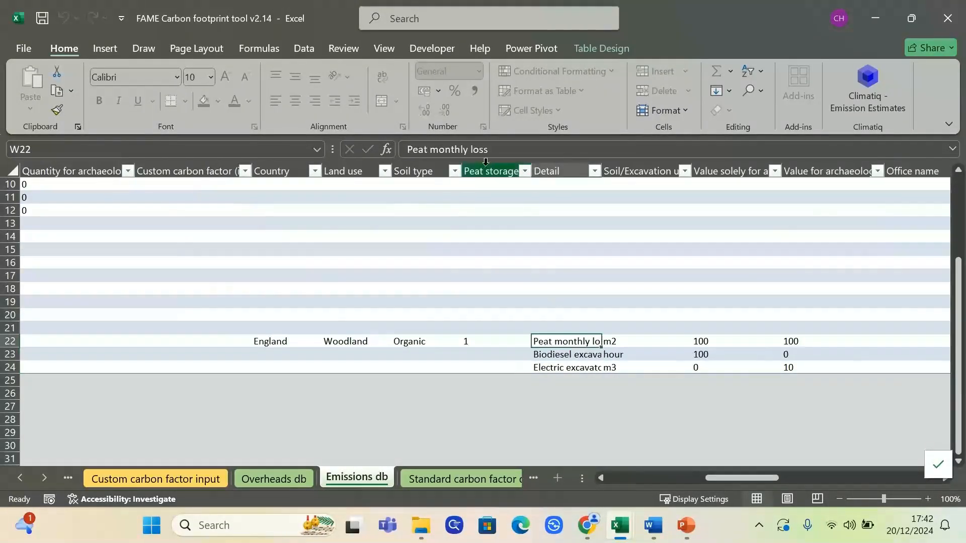
{"action": "left_click", "coordinate": [466, 337]}
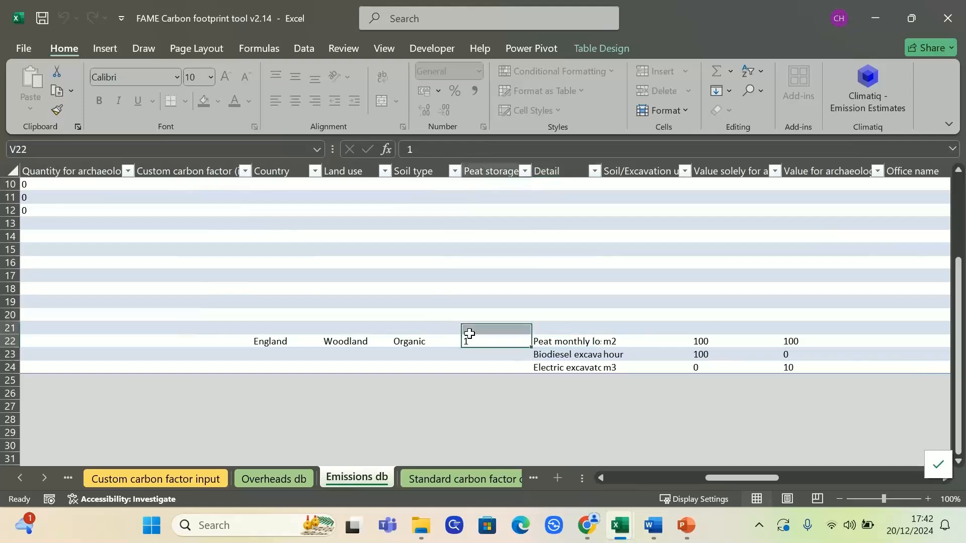
{"action": "left_click", "coordinate": [481, 356]}
{"action": "left_click", "coordinate": [700, 339]}
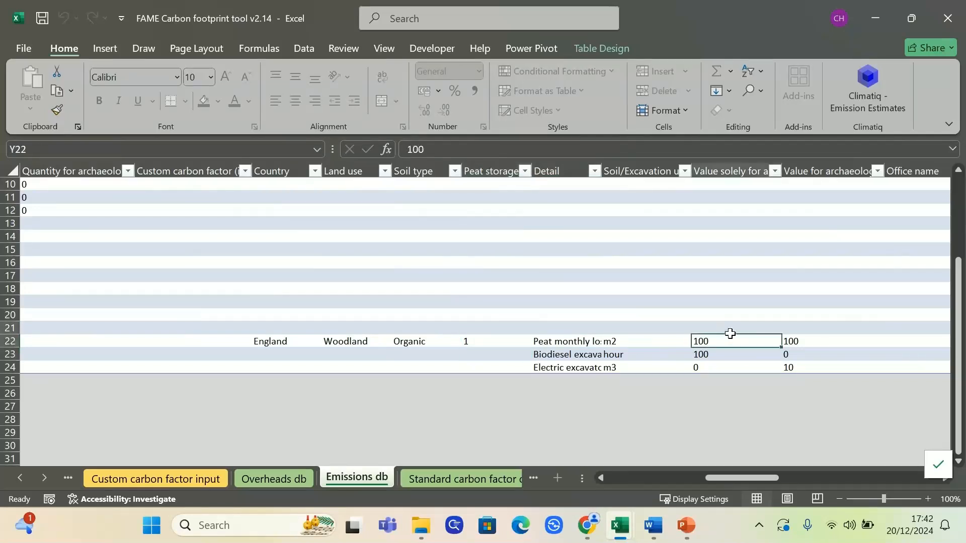
{"action": "left_click_drag", "start_coordinate": [699, 342], "coordinate": [810, 341]}
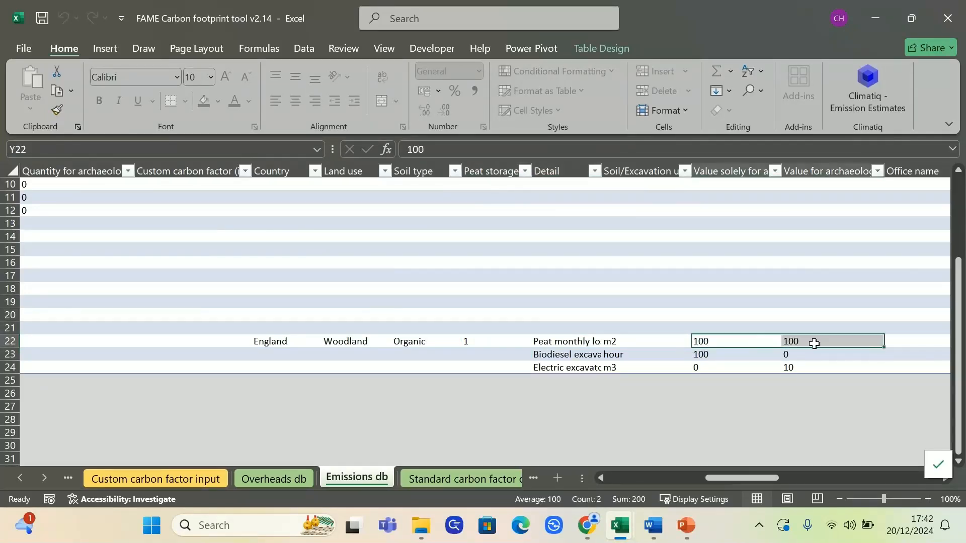
{"action": "left_click_drag", "start_coordinate": [762, 481], "coordinate": [604, 459]}
{"action": "left_click", "coordinate": [30, 473]}
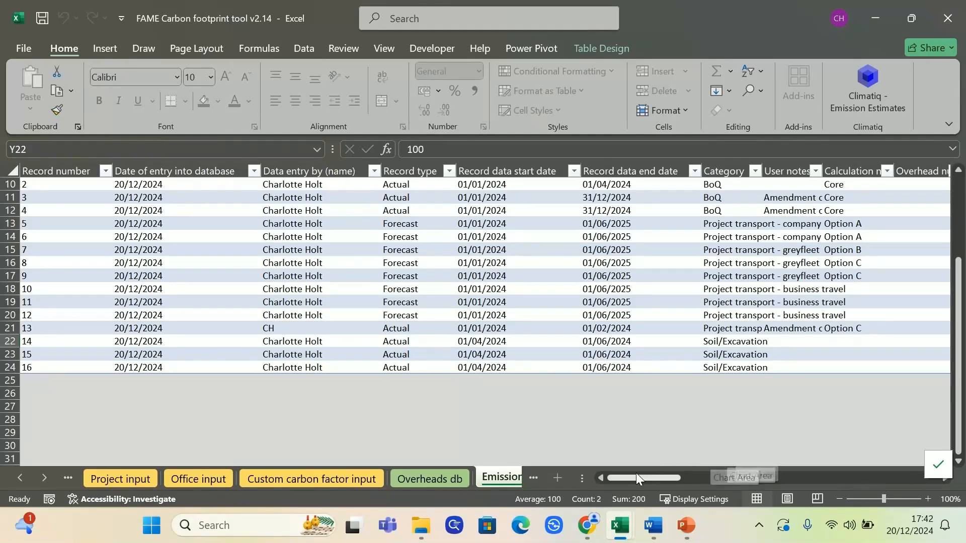
Step: On the Soil excavation input sheet, recall the submitted record with amendment reason 'Incorrect units'
{"action": "left_click", "coordinate": [20, 477]}
{"action": "left_click", "coordinate": [20, 477]}
{"action": "left_click", "coordinate": [19, 477]}
{"action": "left_click", "coordinate": [289, 479]}
{"action": "scroll", "coordinate": [155, 312], "scroll_direction": "up", "scroll_amount": 1}
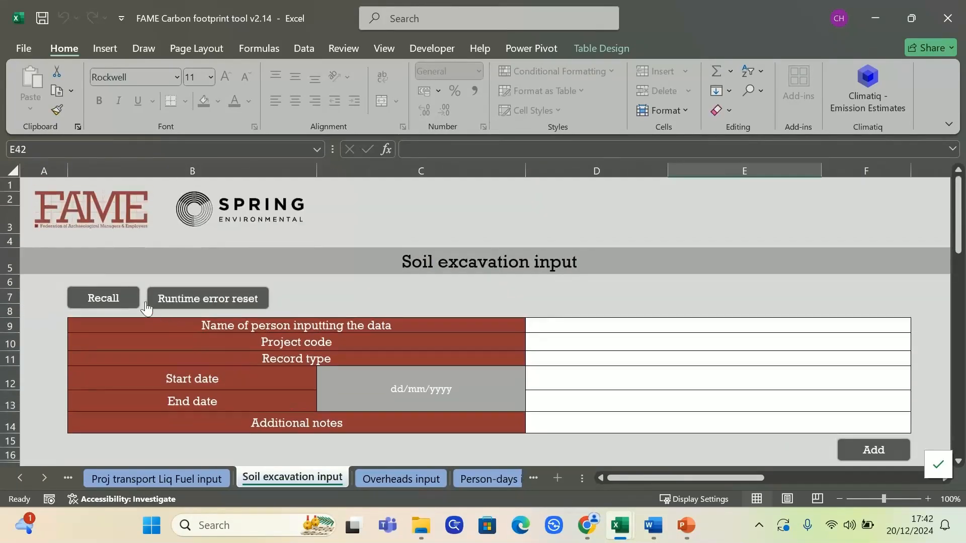
{"action": "left_click", "coordinate": [102, 299]}
{"action": "key", "text": "Return"}
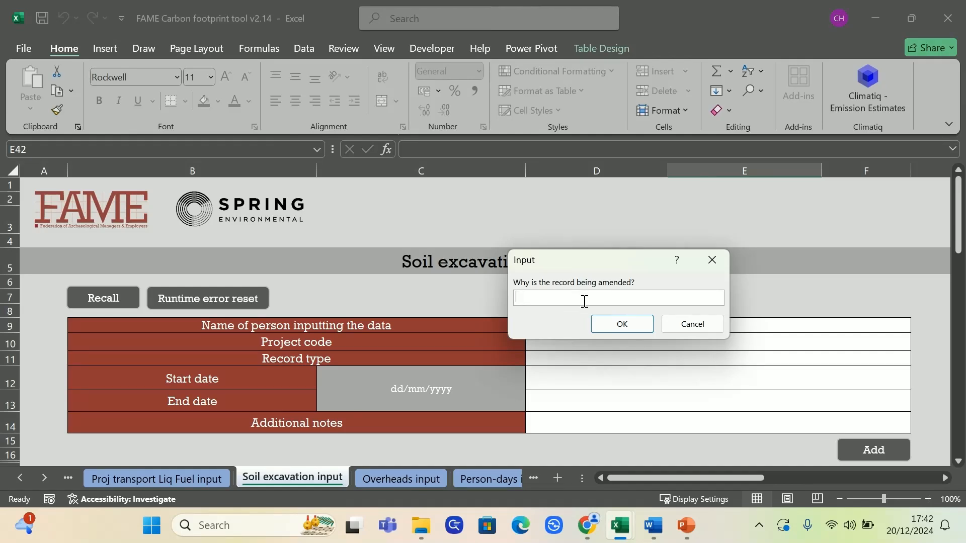
{"action": "type", "text": "INcorrect un"}
{"action": "key", "text": "Return"}
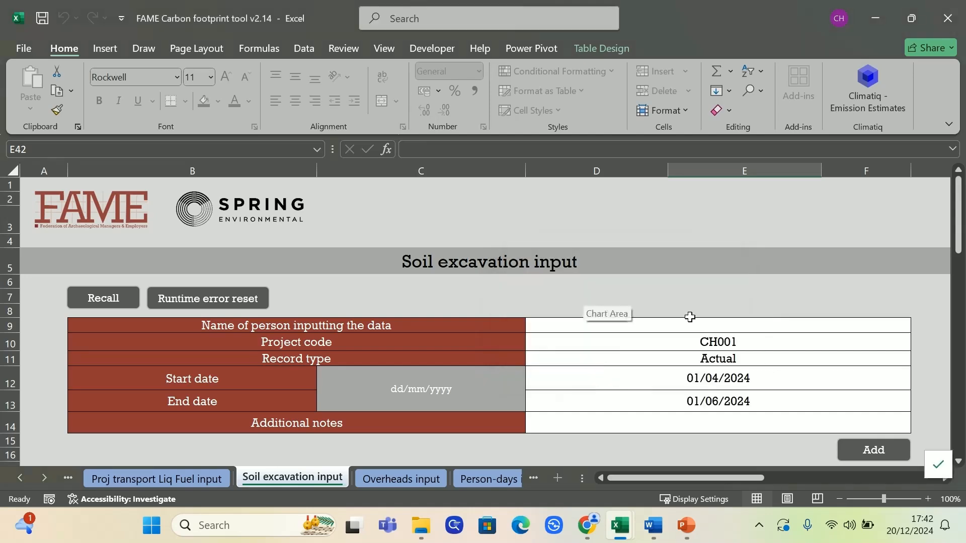
Step: Enter the inputter's name in D9, then trim it back to initials
{"action": "left_click", "coordinate": [741, 325]}
{"action": "type", "text": "CH001"}
{"action": "key", "text": "Return"}
{"action": "double_click", "coordinate": [742, 325]}
{"action": "key", "text": "BackSpace"}
{"action": "key", "text": "BackSpace"}
{"action": "key", "text": "BackSpace"}
{"action": "key", "text": "Return"}
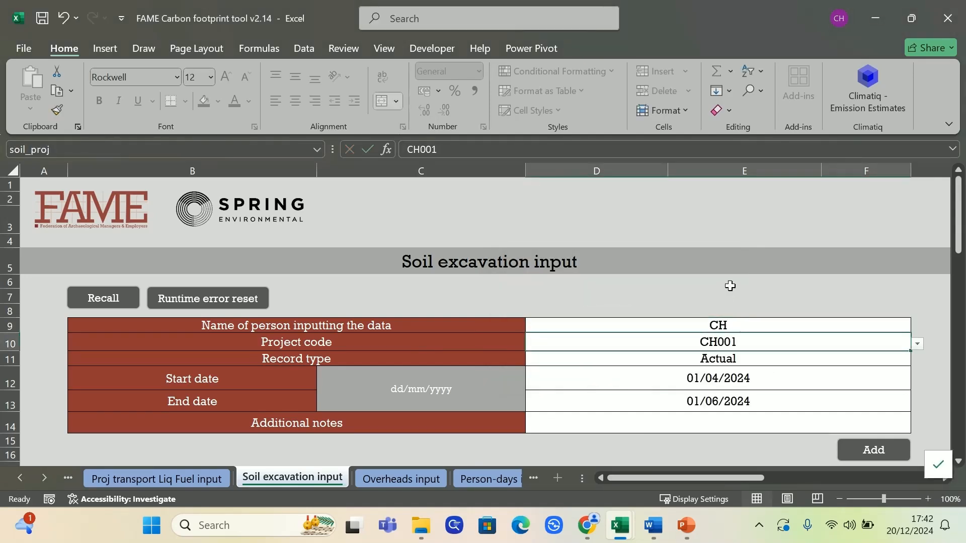
{"action": "scroll", "coordinate": [734, 302], "scroll_direction": "down", "scroll_amount": 7}
{"action": "scroll", "coordinate": [744, 305], "scroll_direction": "down", "scroll_amount": 6}
Step: Change the Biodiesel excavator's unit from hour to m3 in C40
{"action": "scroll", "coordinate": [425, 237], "scroll_direction": "up", "scroll_amount": 2}
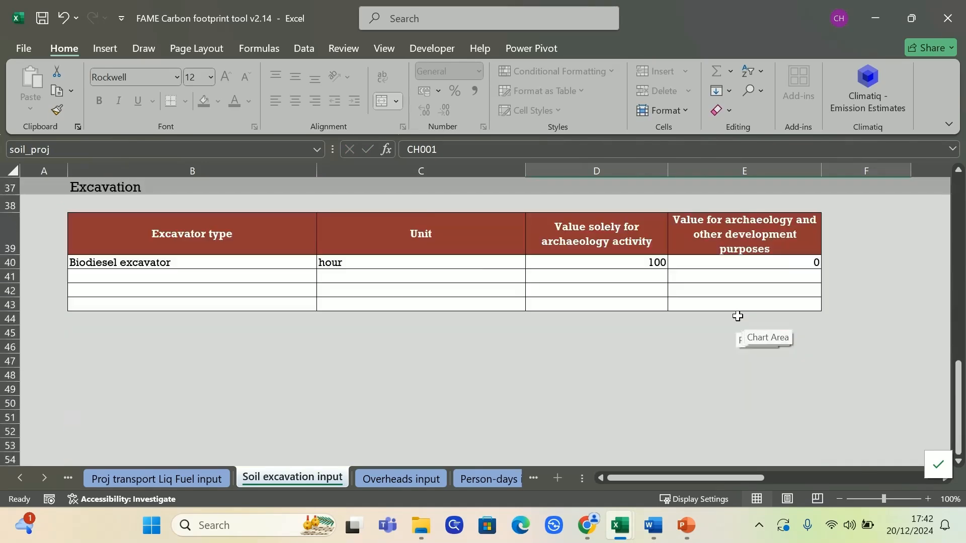
{"action": "left_click", "coordinate": [485, 268]}
{"action": "left_click", "coordinate": [531, 262]}
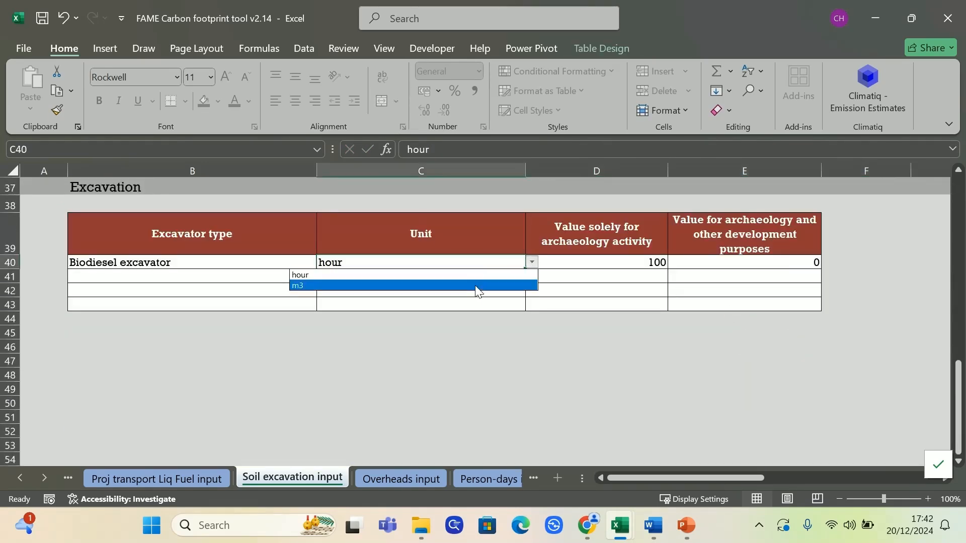
{"action": "left_click", "coordinate": [476, 287]}
{"action": "left_click", "coordinate": [619, 346]}
Step: Resubmit the amended soil record, accepting the Duplicate Data Warning
{"action": "scroll", "coordinate": [815, 317], "scroll_direction": "up", "scroll_amount": 4}
{"action": "scroll", "coordinate": [816, 318], "scroll_direction": "up", "scroll_amount": 8}
{"action": "scroll", "coordinate": [873, 391], "scroll_direction": "down", "scroll_amount": 1}
{"action": "left_click", "coordinate": [867, 392]}
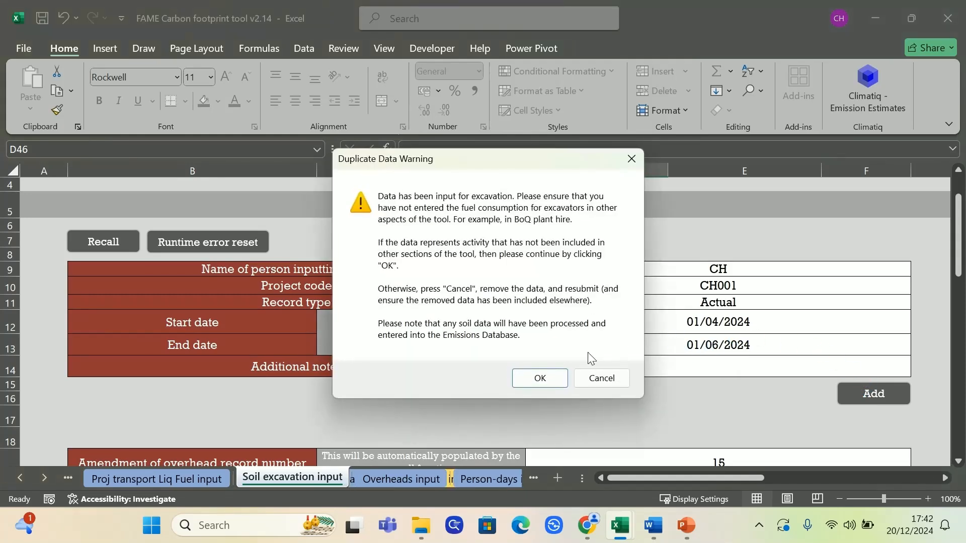
{"action": "left_click", "coordinate": [540, 380]}
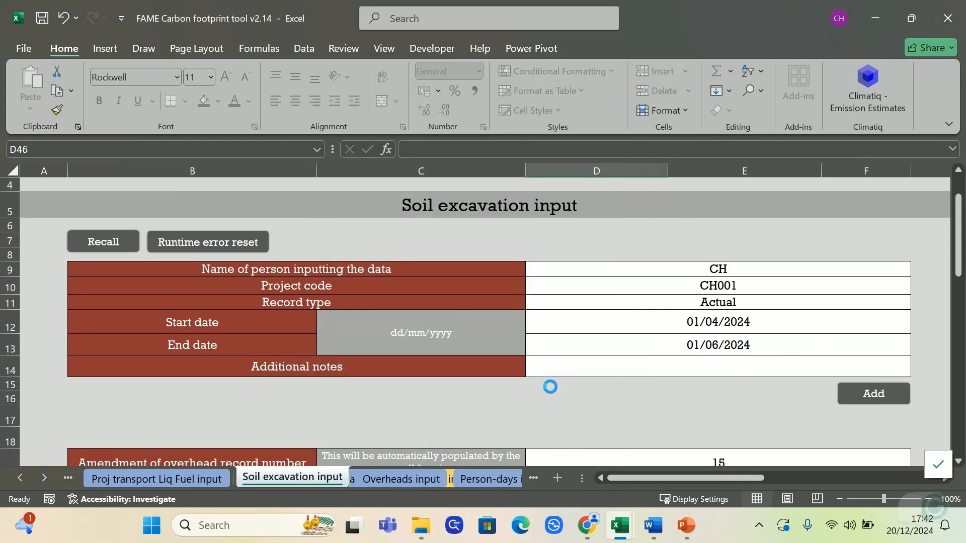